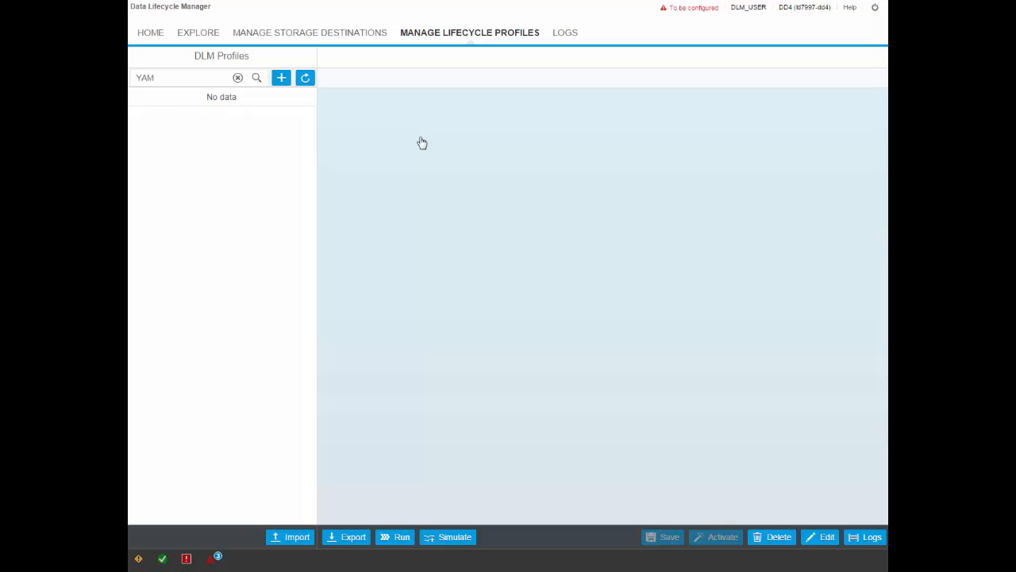
Create a new lifecycle profile named YAM_TE_ORDER
left_click(180, 80)
left_click(280, 80)
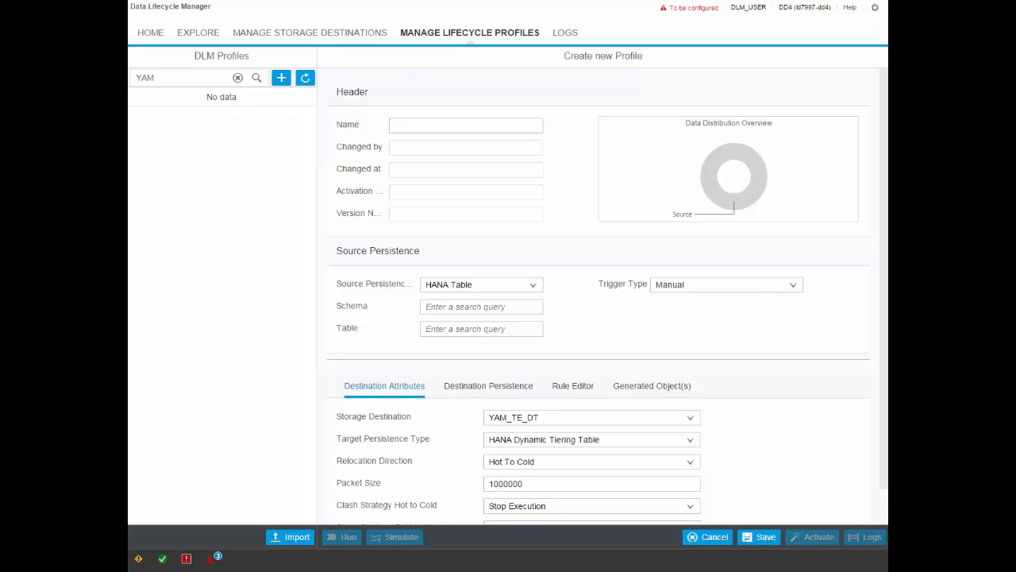
left_click(415, 130)
type("YAM_TE")
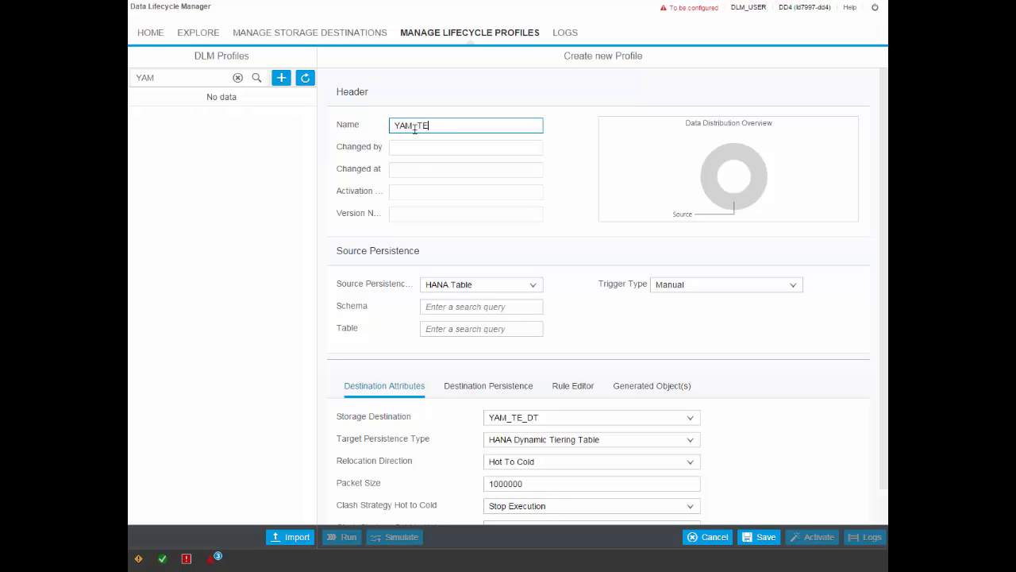
type(" _ORDER")
Set the source schema to DLM_USER, the source table to YAM_TE_ORDER and the trigger type to Scheduled
left_click(463, 307)
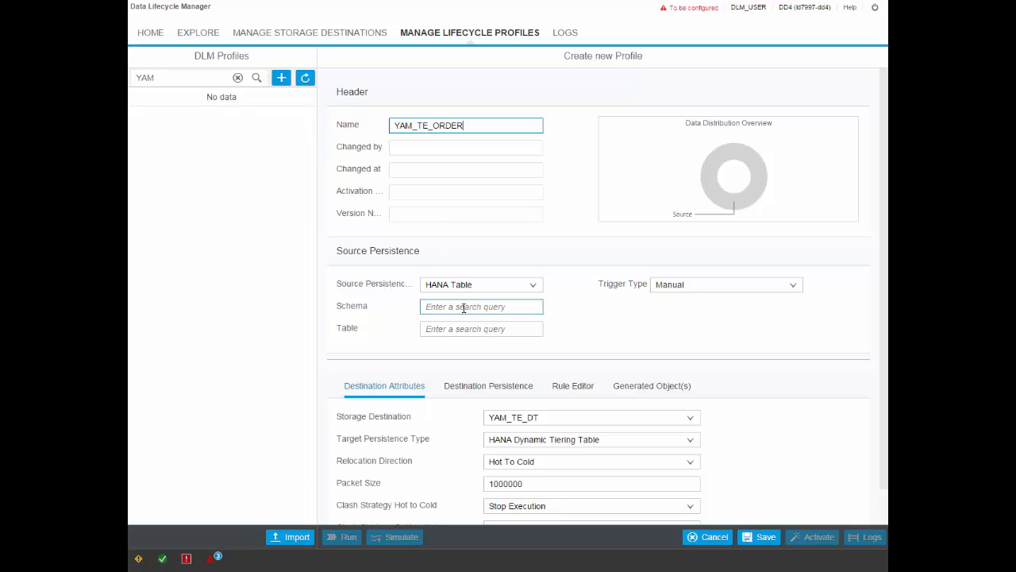
type("DLM_US")
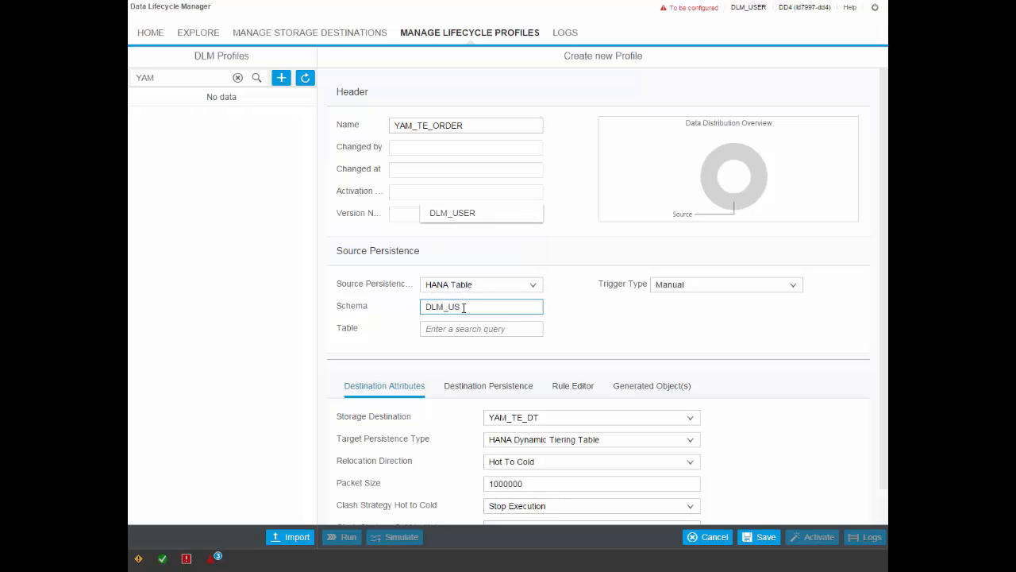
left_click(465, 215)
left_click(464, 330)
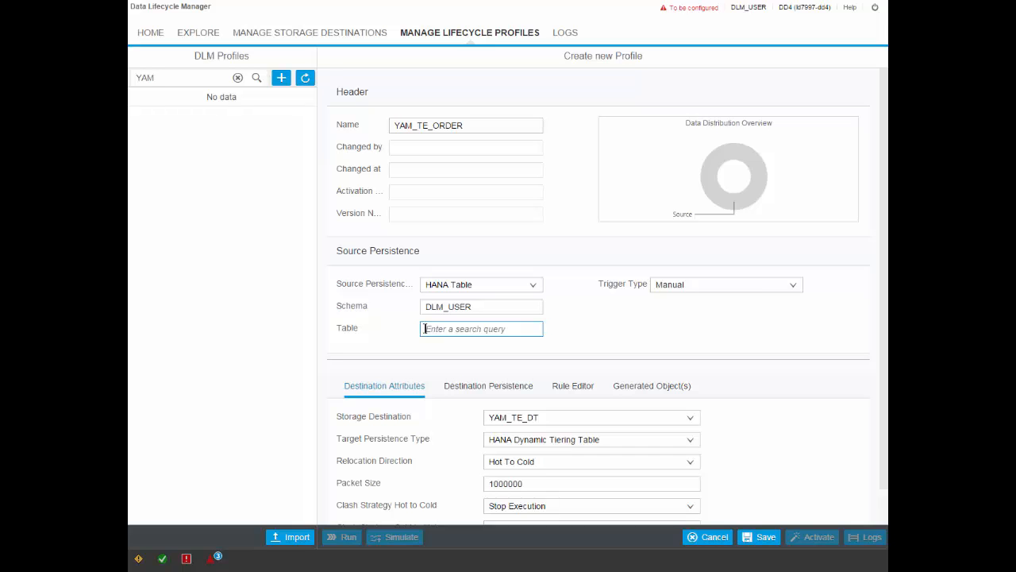
type("YAM_TE")
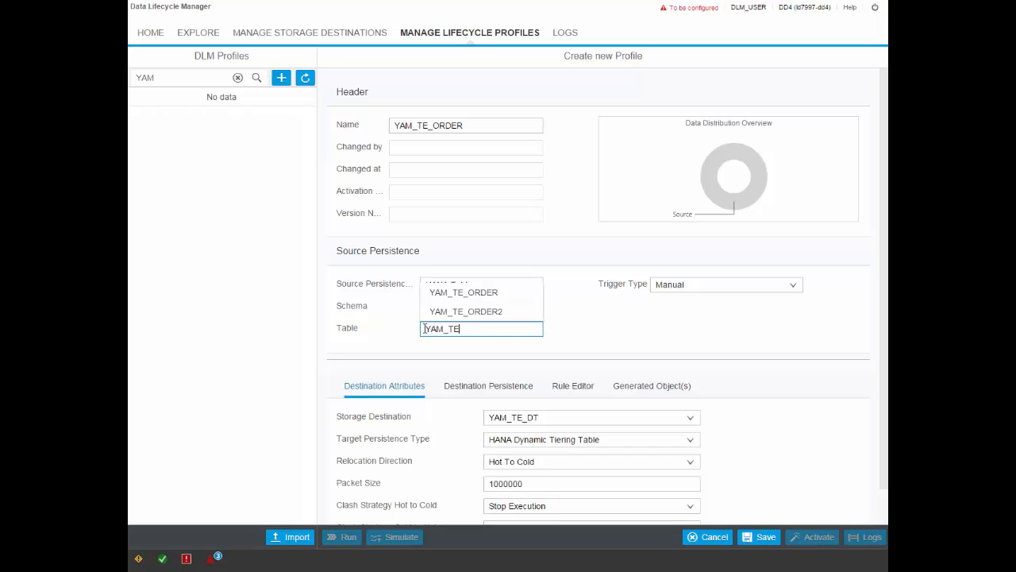
left_click(440, 296)
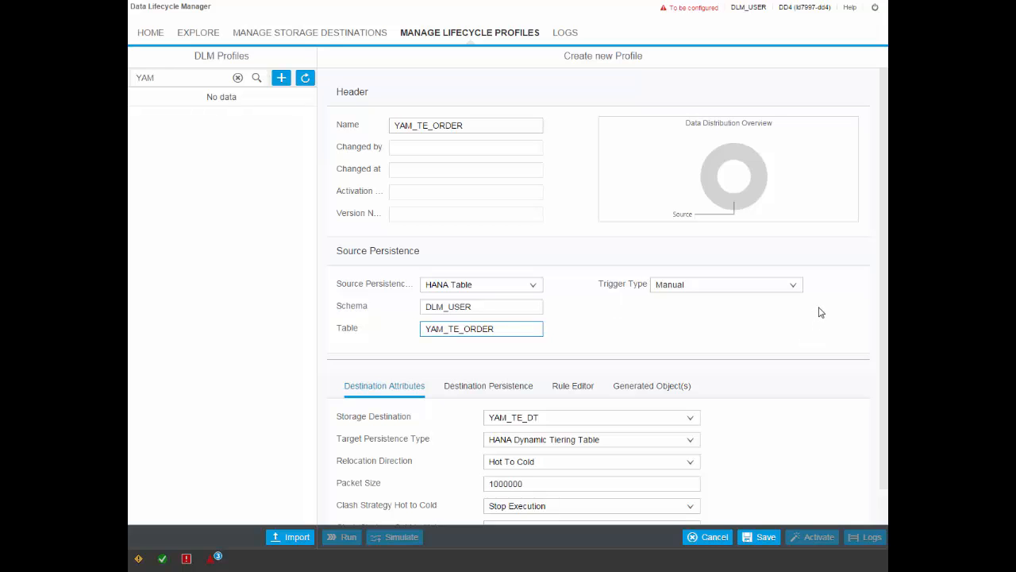
left_click(793, 285)
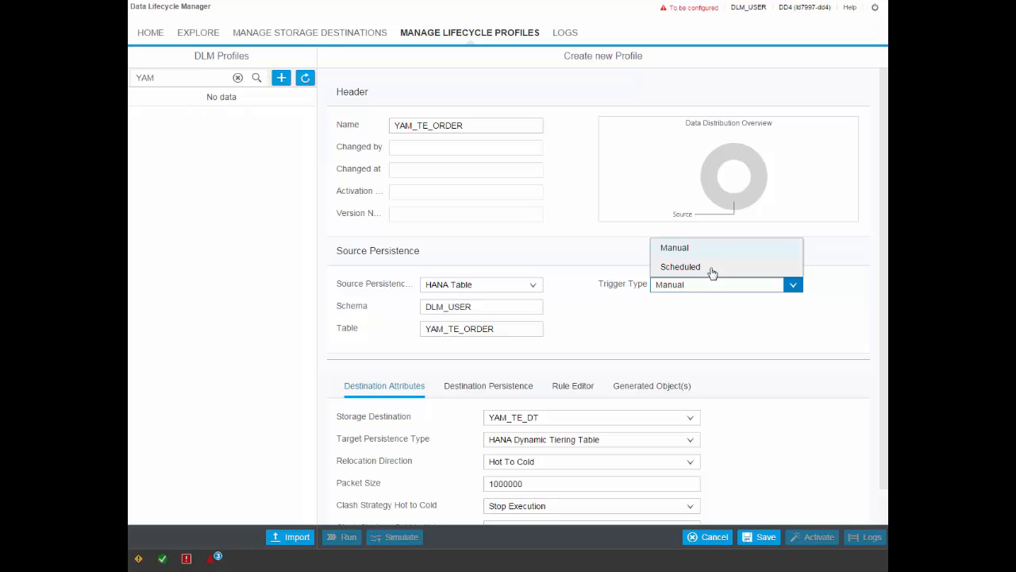
left_click(713, 270)
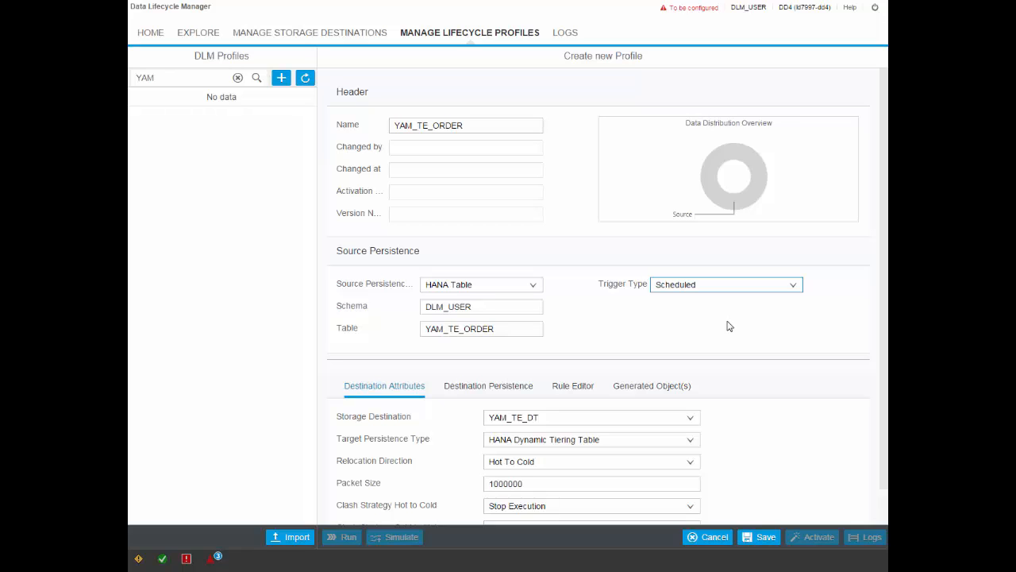
Choose Hot To Cold as the relocation direction and Stop Execution as the hot-to-cold clash strategy in the destination attributes
scroll(729, 325, "down", 1)
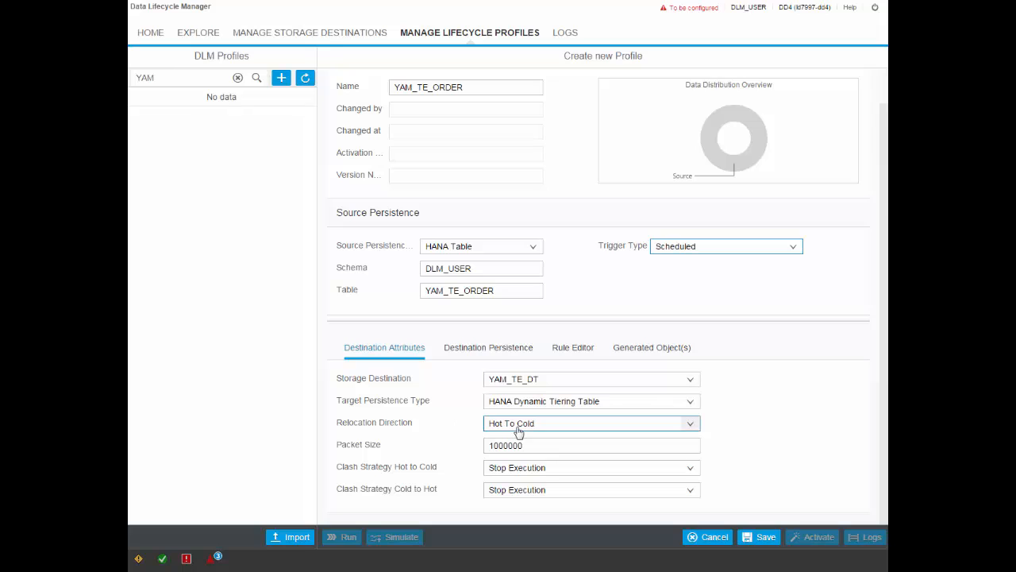
left_click(691, 428)
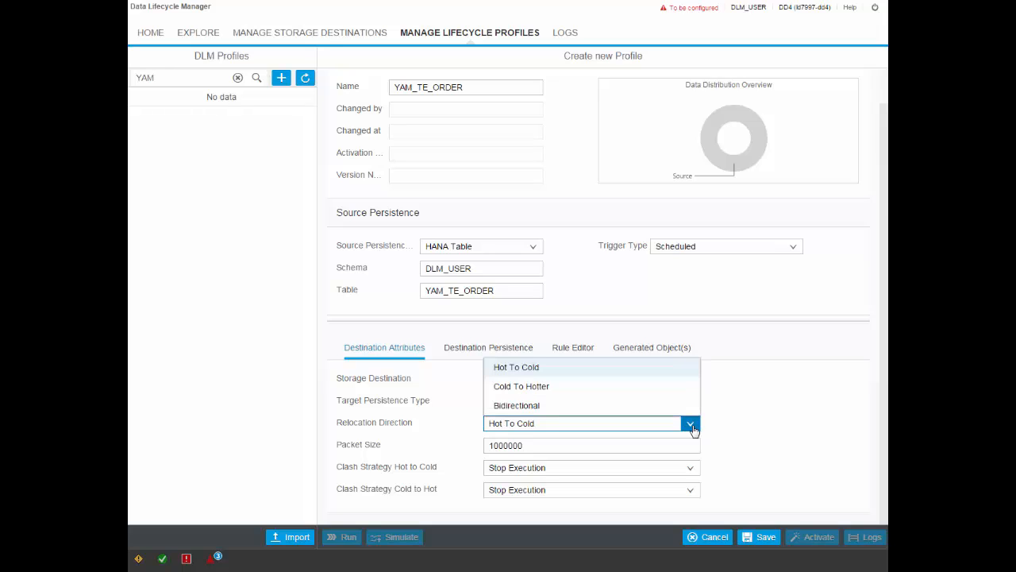
left_click(652, 371)
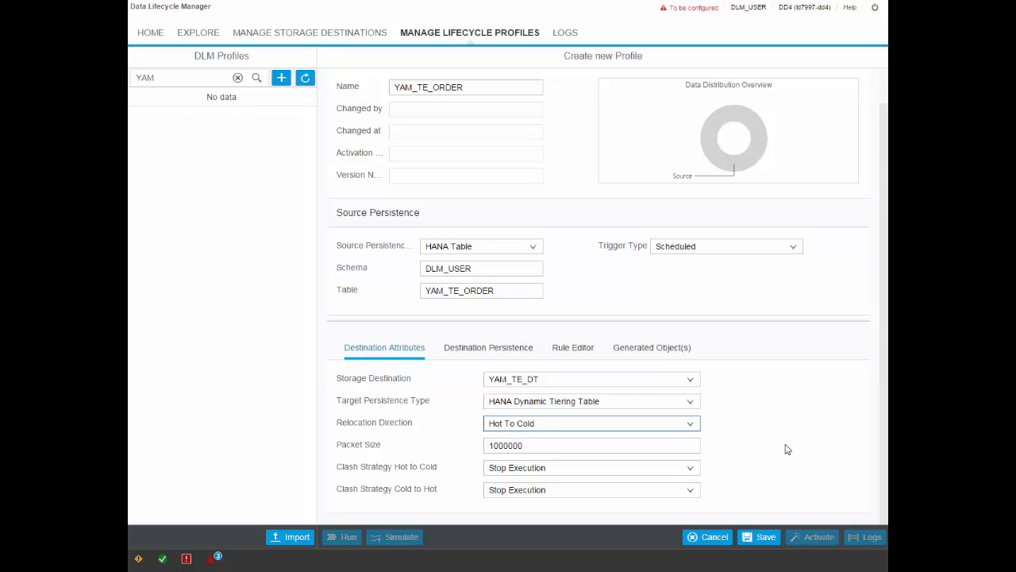
left_click(494, 448)
left_click(498, 445)
left_click(691, 468)
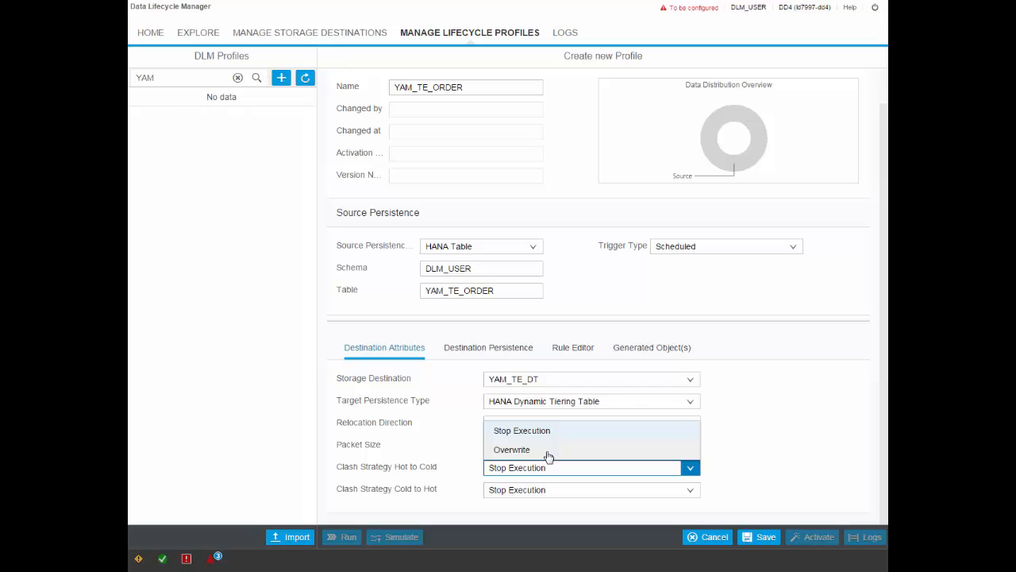
left_click(560, 430)
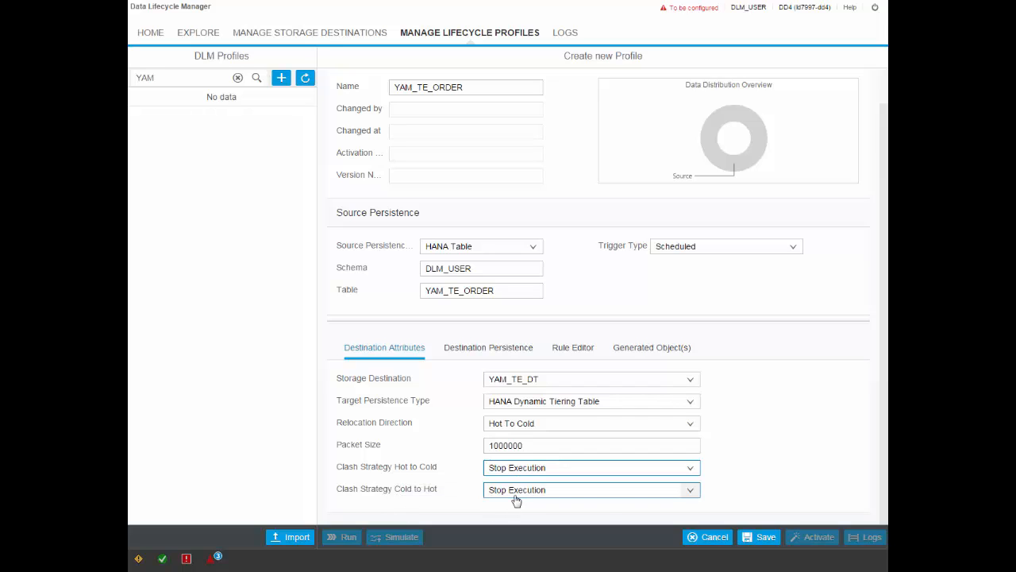
Try to start the relocation rule with the condition "CALMONTH"='2010' followed by and
left_click(578, 353)
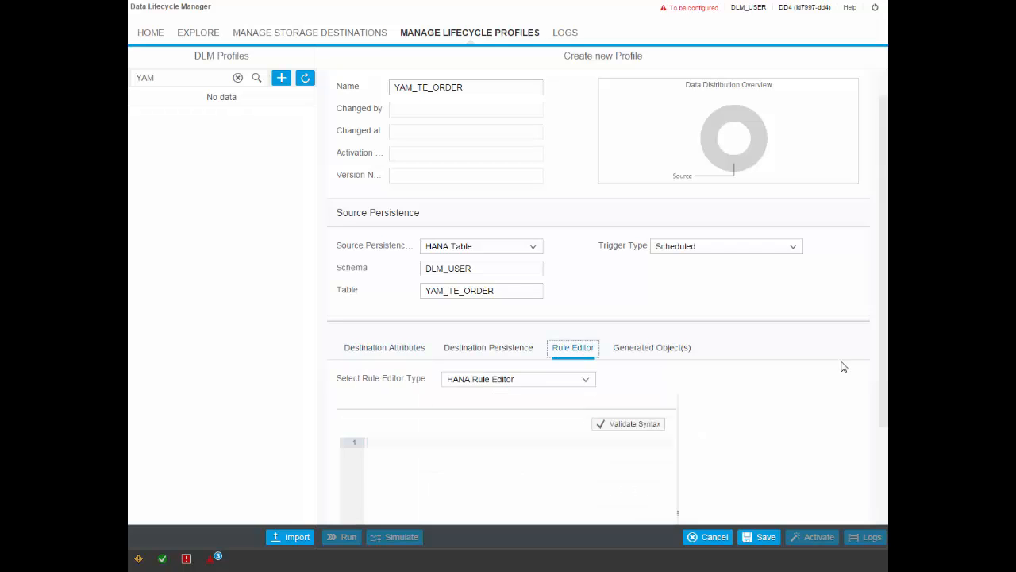
scroll(887, 389, "down", 1)
scroll(886, 390, "down", 3)
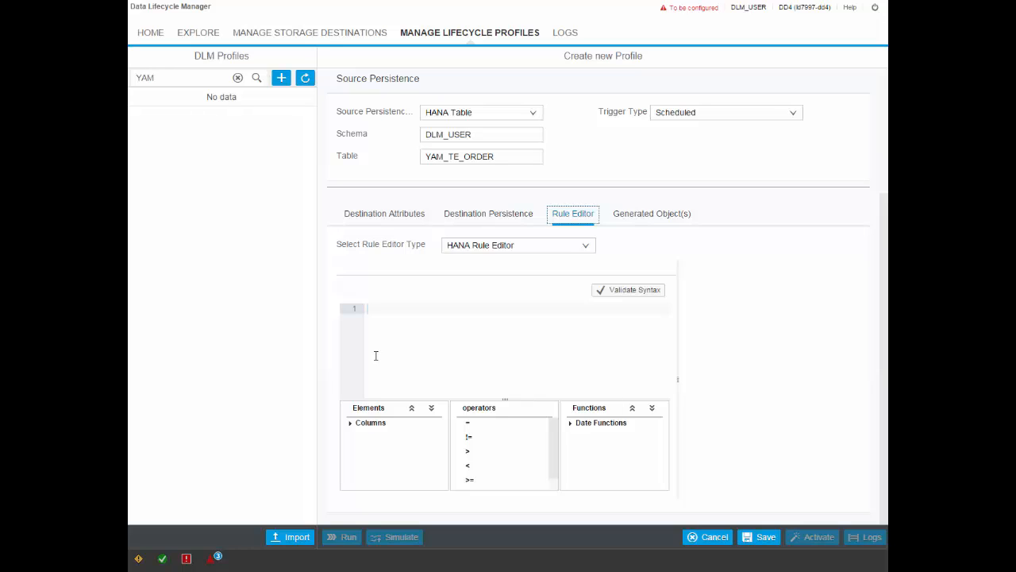
left_click(350, 425)
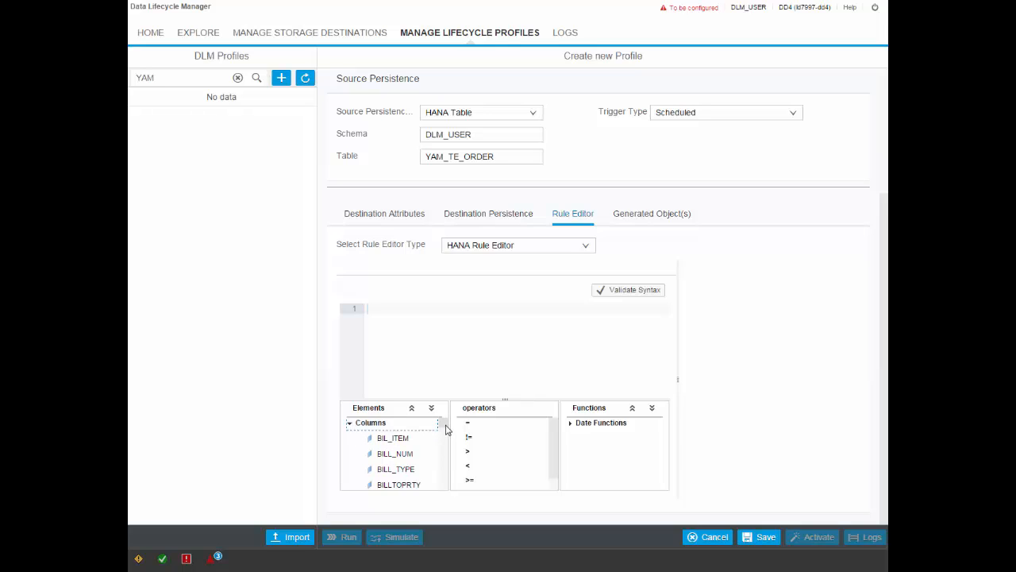
left_click_drag(443, 425, 445, 437)
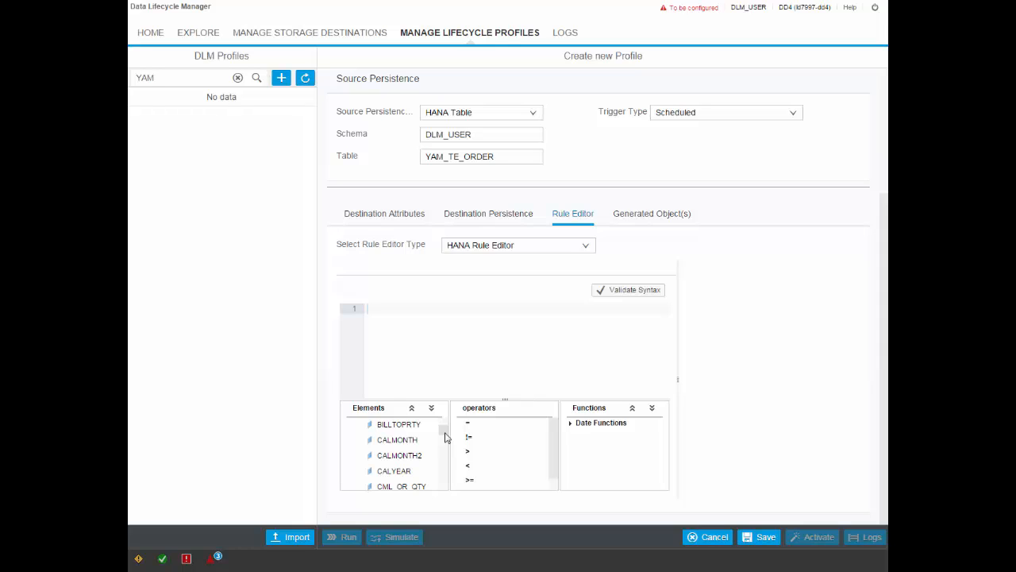
left_click_drag(397, 439, 421, 316)
type("='2010'")
type("and")
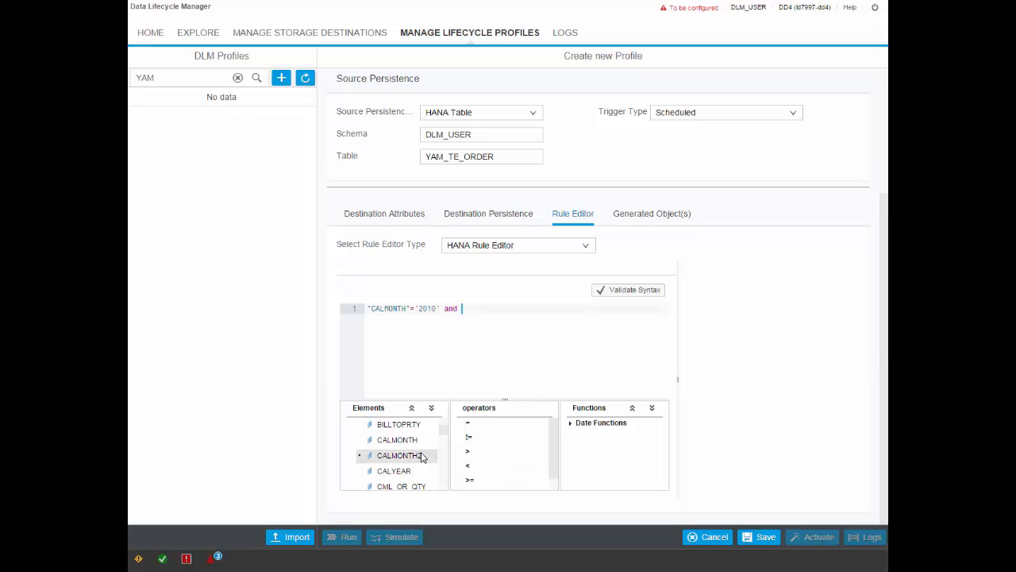
Try to complete the rule with the condition "CALMONTH2"='03' and validate its syntax
left_click_drag(421, 456, 495, 312)
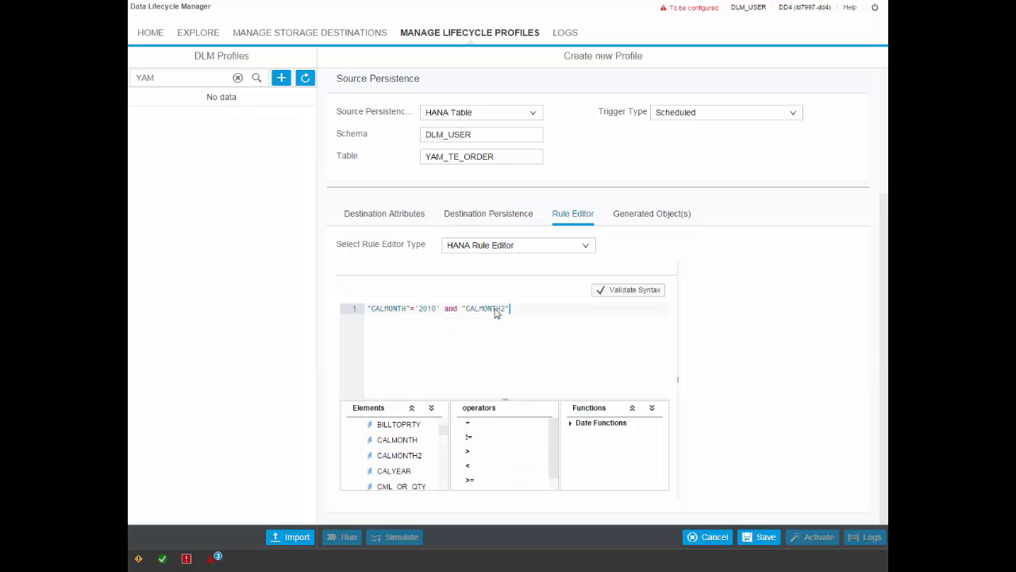
type("='03'")
left_click(623, 292)
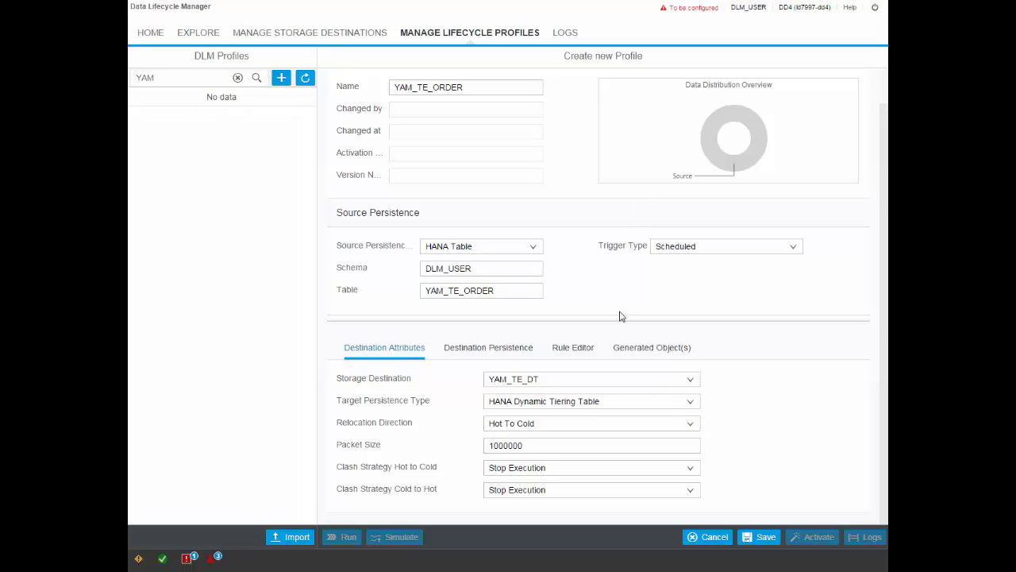
Start the relocation rule in the empty rule editor with the condition "CALYEAR"='2010' followed by and
left_click(582, 351)
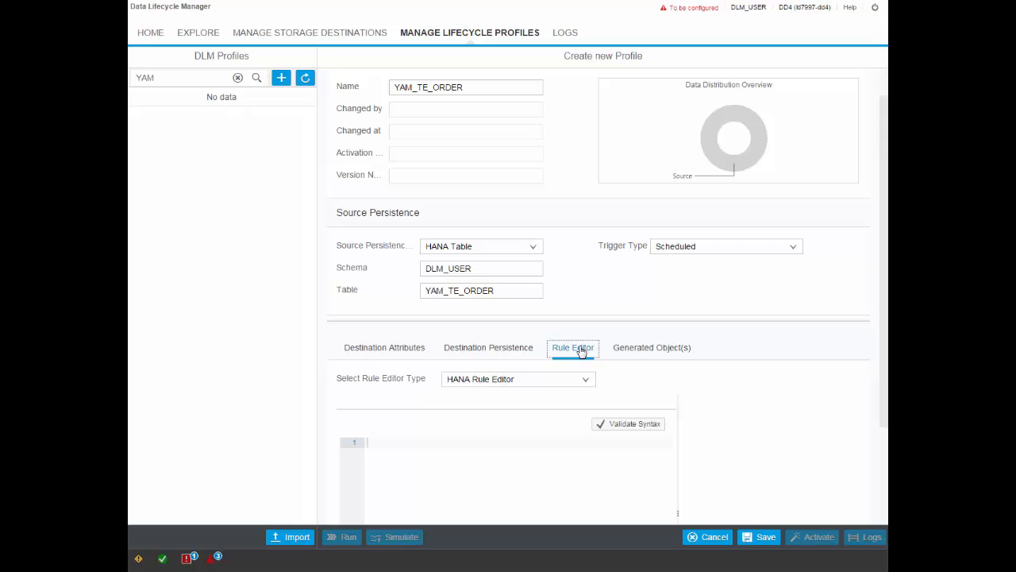
left_click_drag(885, 278, 885, 387)
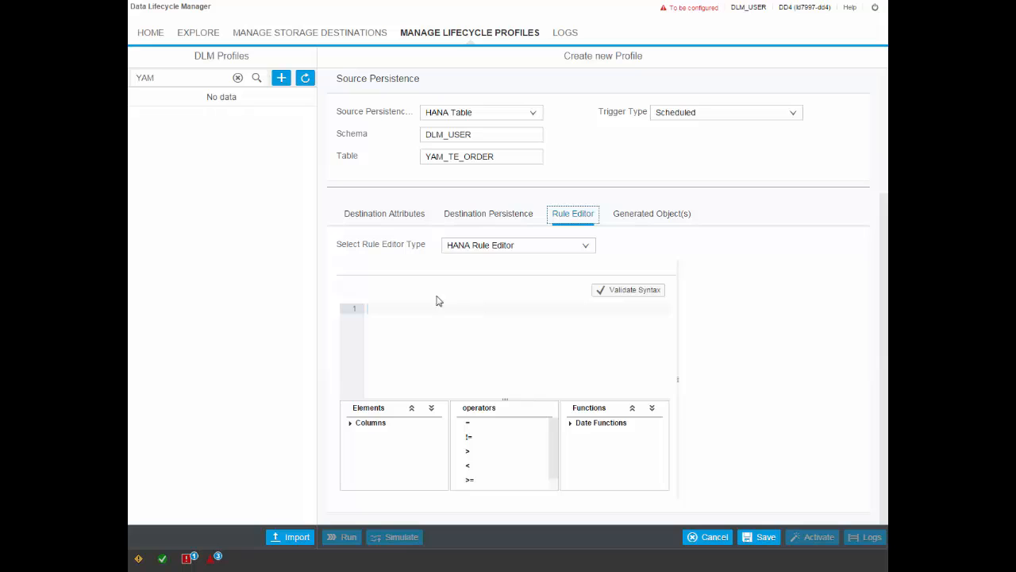
left_click(351, 425)
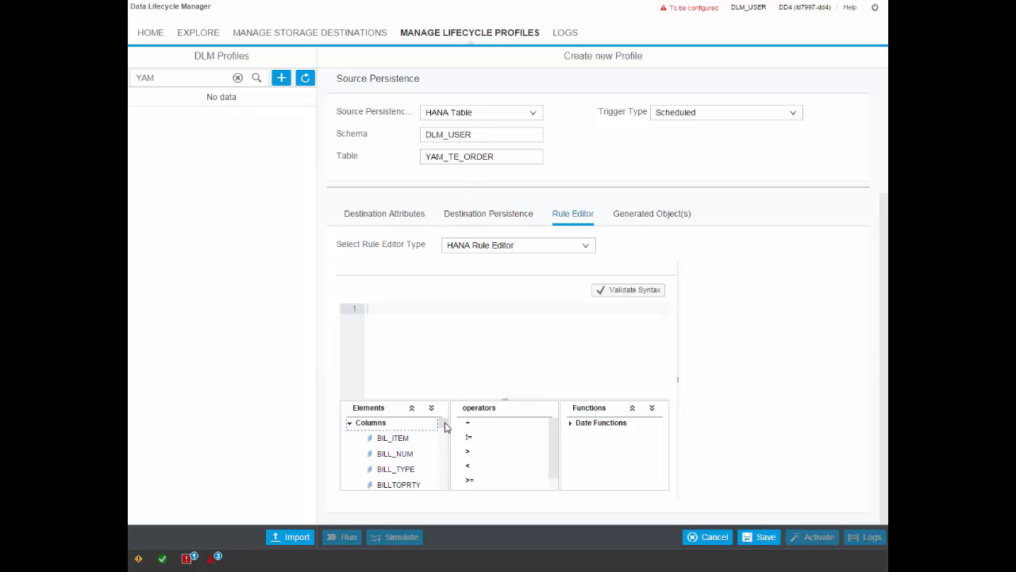
left_click_drag(442, 427, 419, 319)
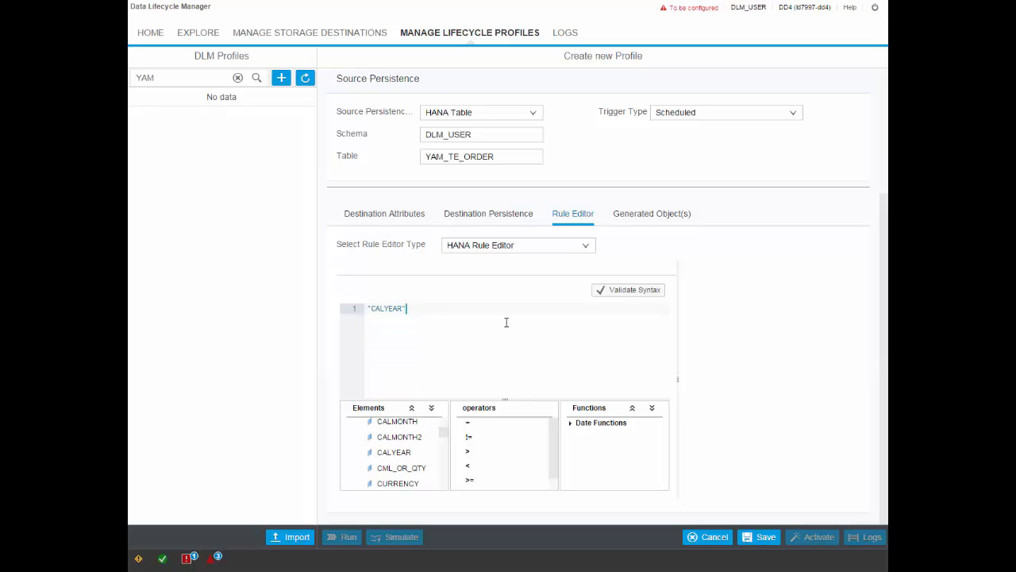
type("='2010' and")
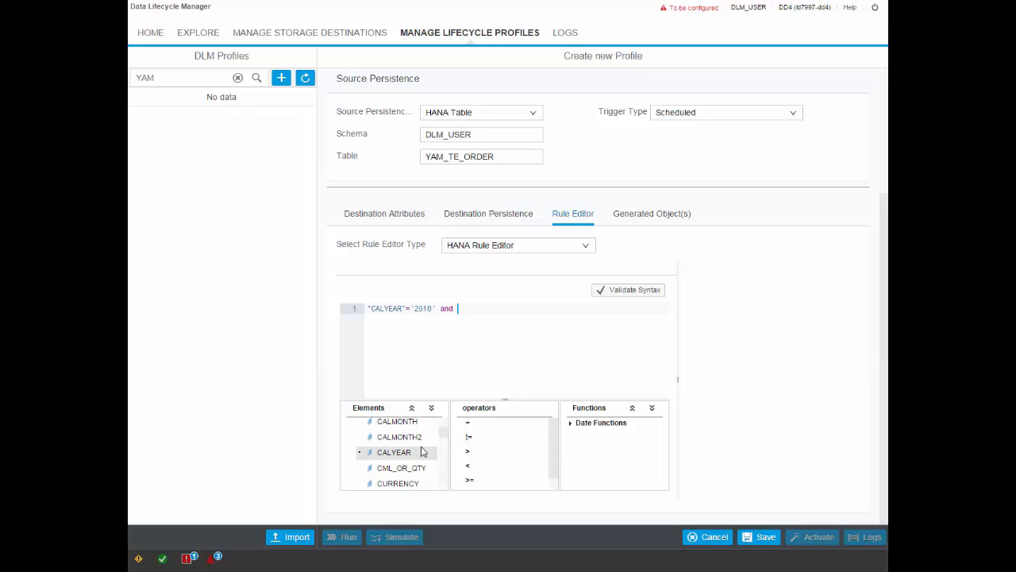
Complete the rule with the condition "CALMONTH2"='03' and validate its syntax
left_click_drag(411, 445, 501, 320)
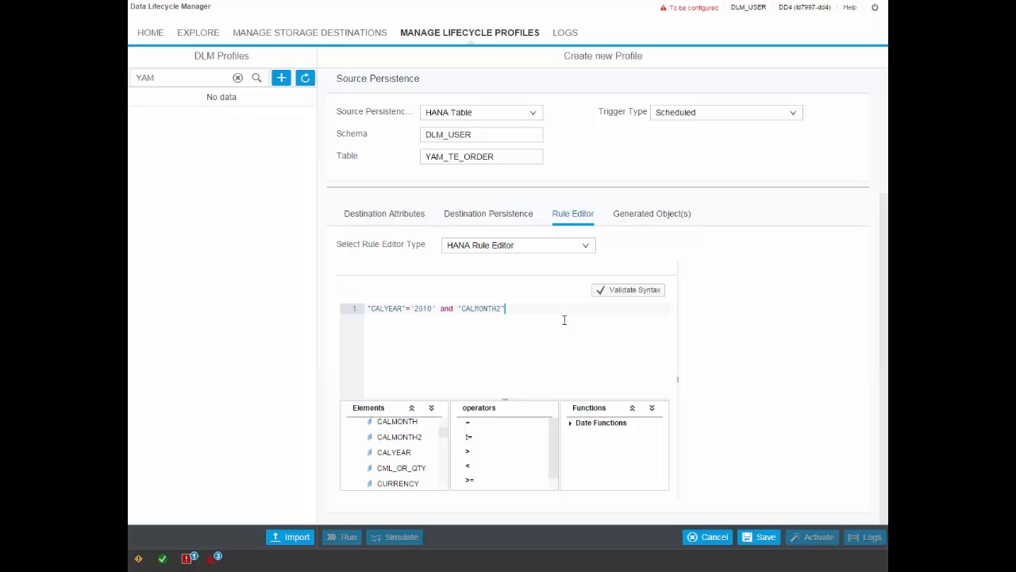
type("='03'")
left_click(624, 293)
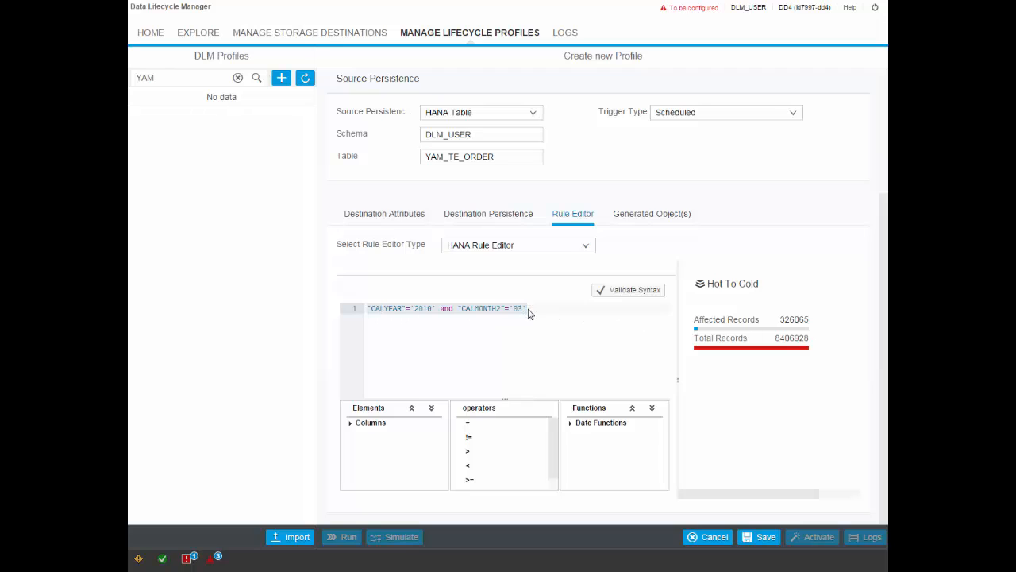
Validate the rule with only the "CALYEAR"='2010' condition, then restore the "CALMONTH2"='03' condition and validate again
left_click_drag(441, 308, 529, 307)
key("ctrl+c")
key("BackSpace")
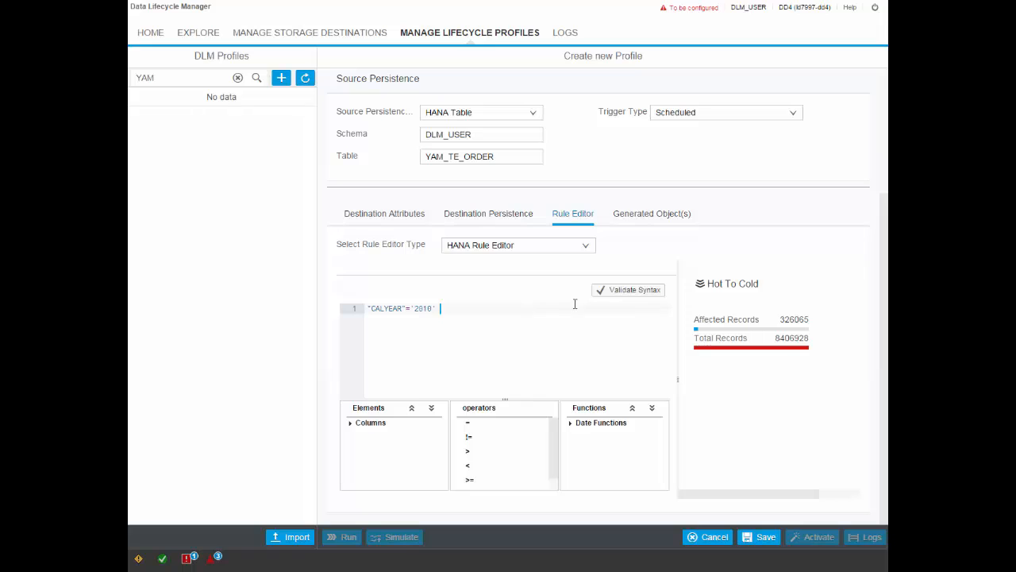
left_click(614, 293)
key("ctrl+v")
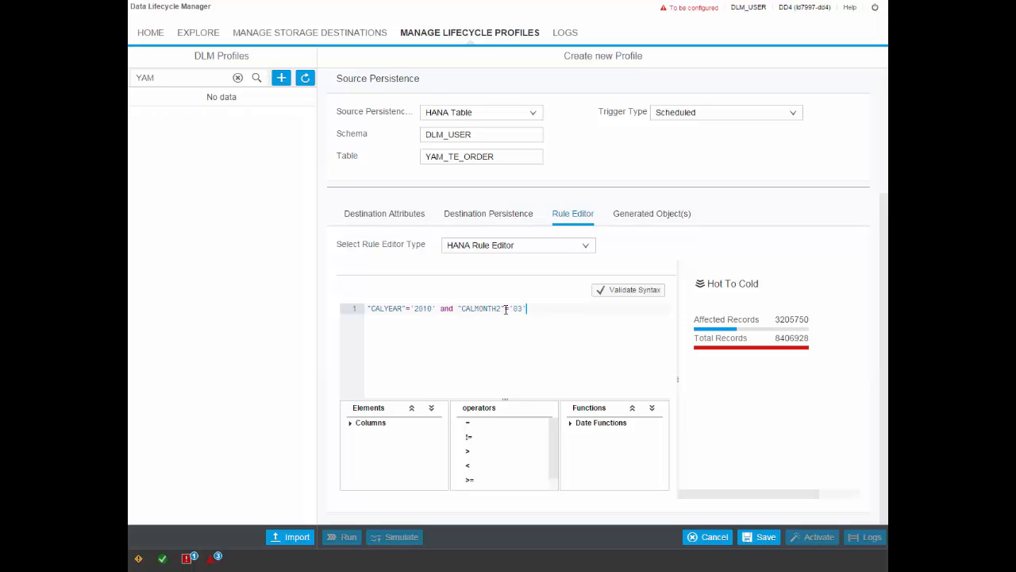
left_click(630, 290)
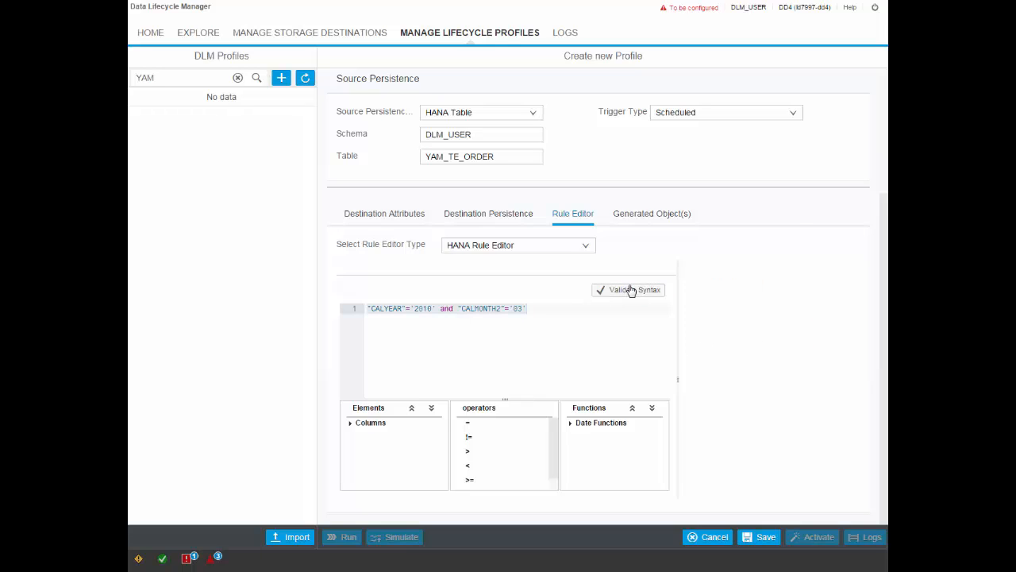
Save the YAM_TE_ORDER profile and activate it
left_click(765, 539)
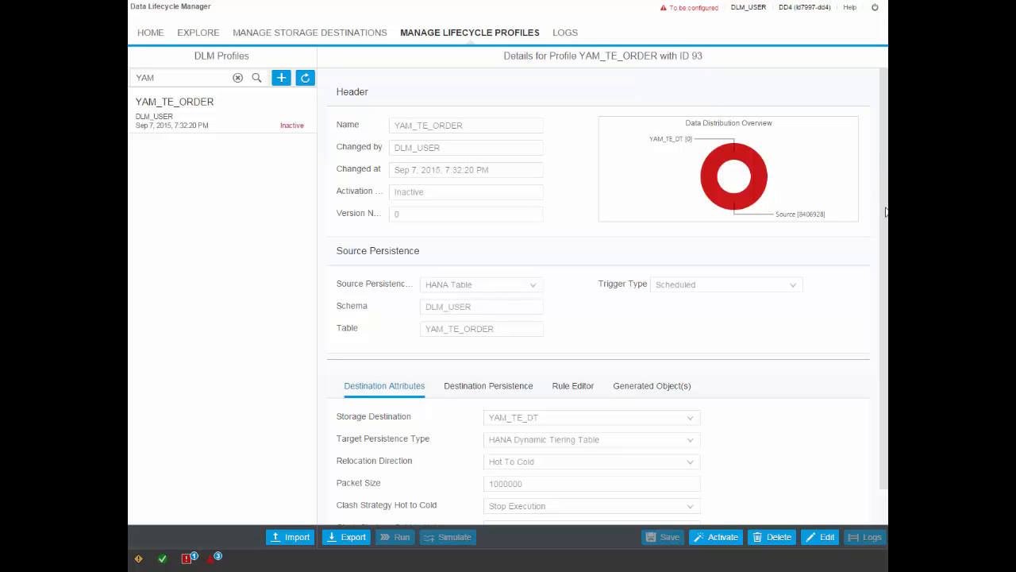
scroll(886, 211, "down", 1)
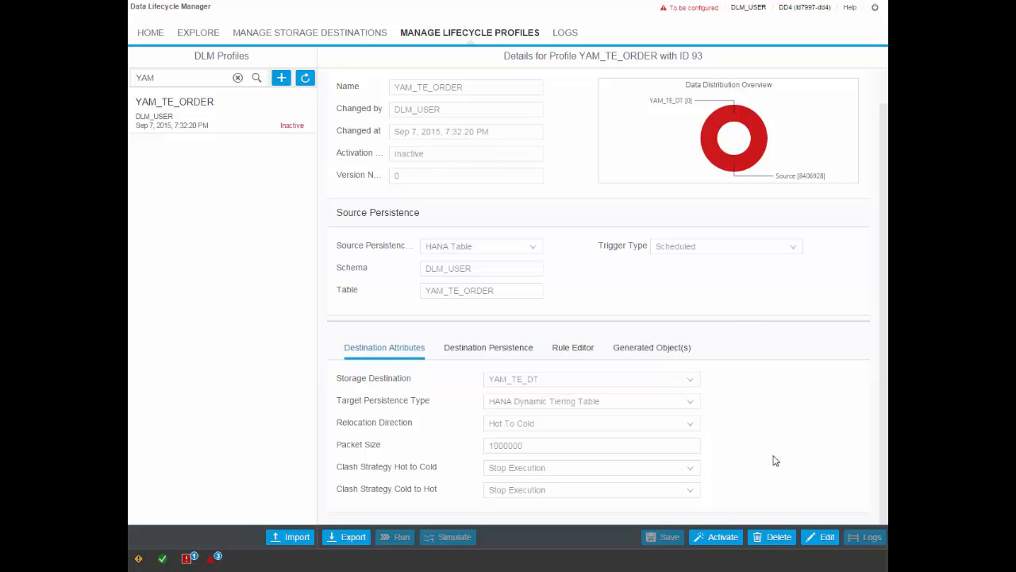
left_click(713, 540)
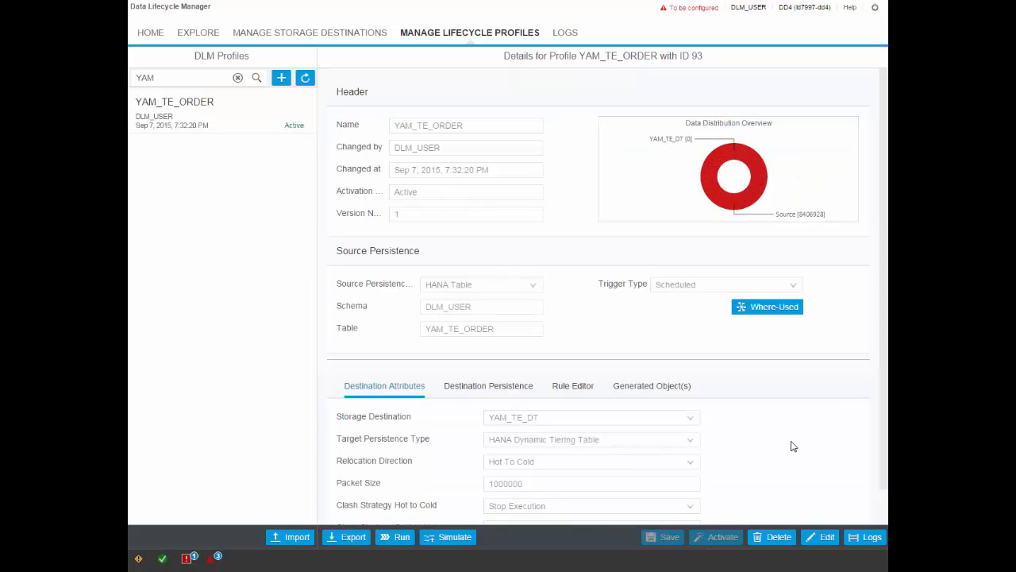
Examine the destination persistence of the YAM_TE_ORDER profile, including the generated schema, table, pruning node view and union view
left_click(503, 388)
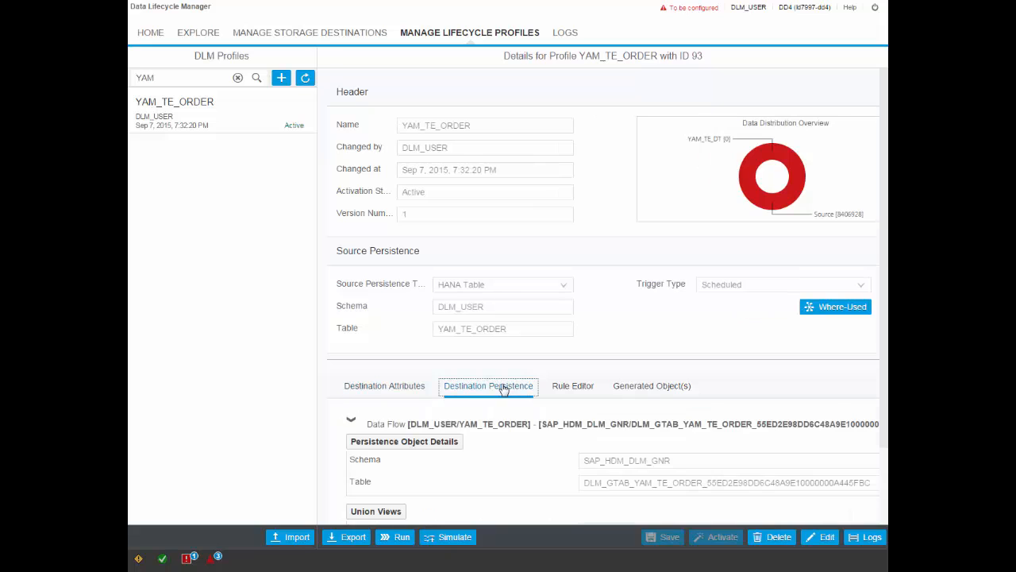
scroll(884, 386, "down", 2)
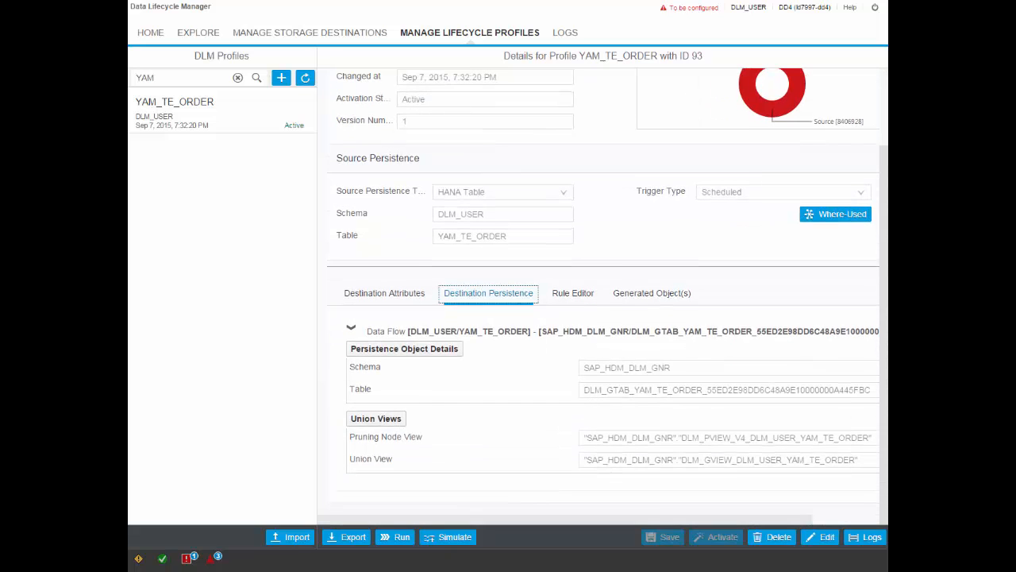
mouse_move(716, 520)
left_mouse_down()
mouse_move(747, 519)
mouse_move(735, 522)
left_mouse_up()
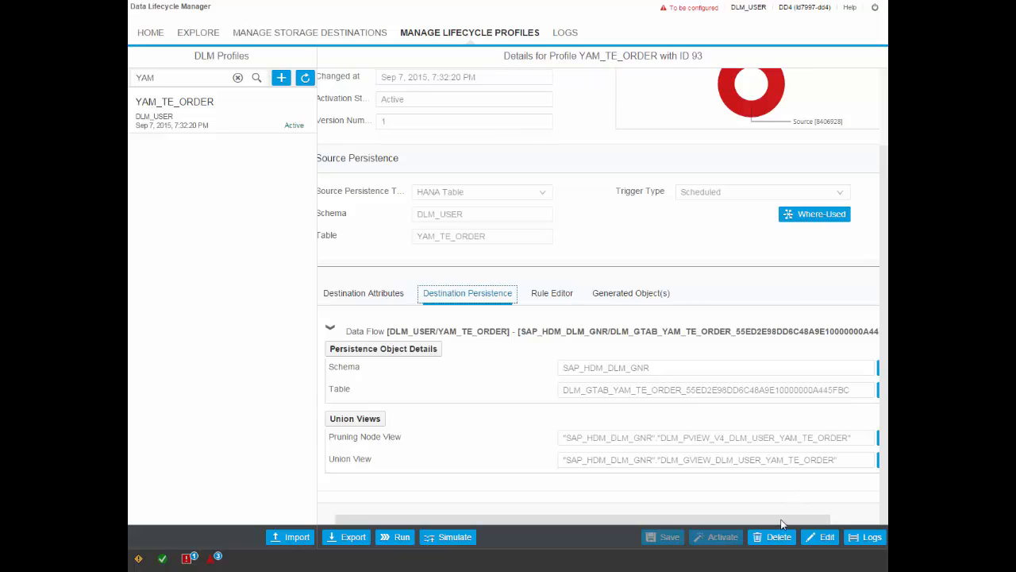
left_click_drag(786, 520, 842, 523)
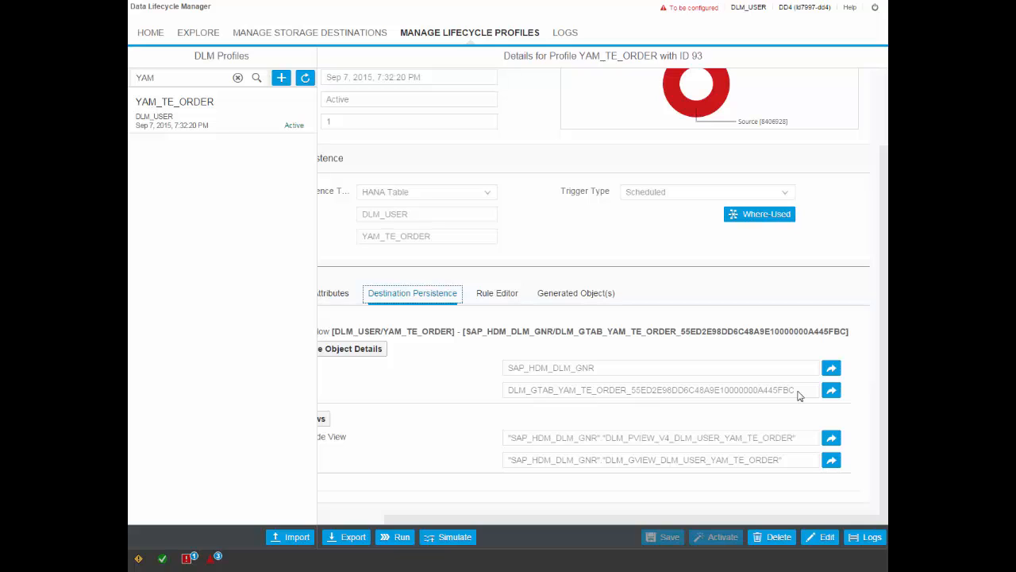
left_click_drag(768, 519, 667, 521)
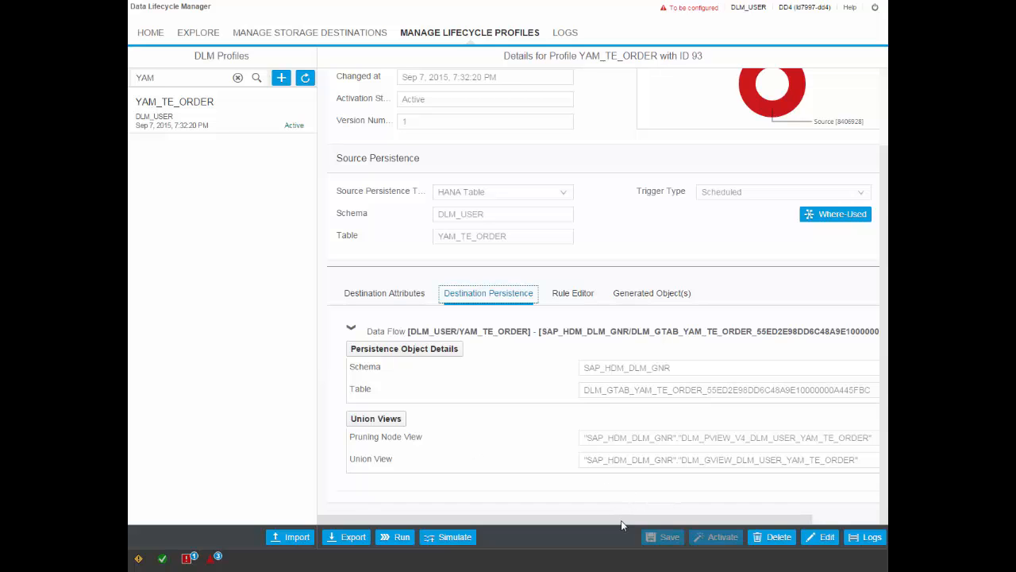
mouse_move(621, 520)
left_mouse_down()
mouse_move(661, 524)
mouse_move(634, 518)
left_mouse_up()
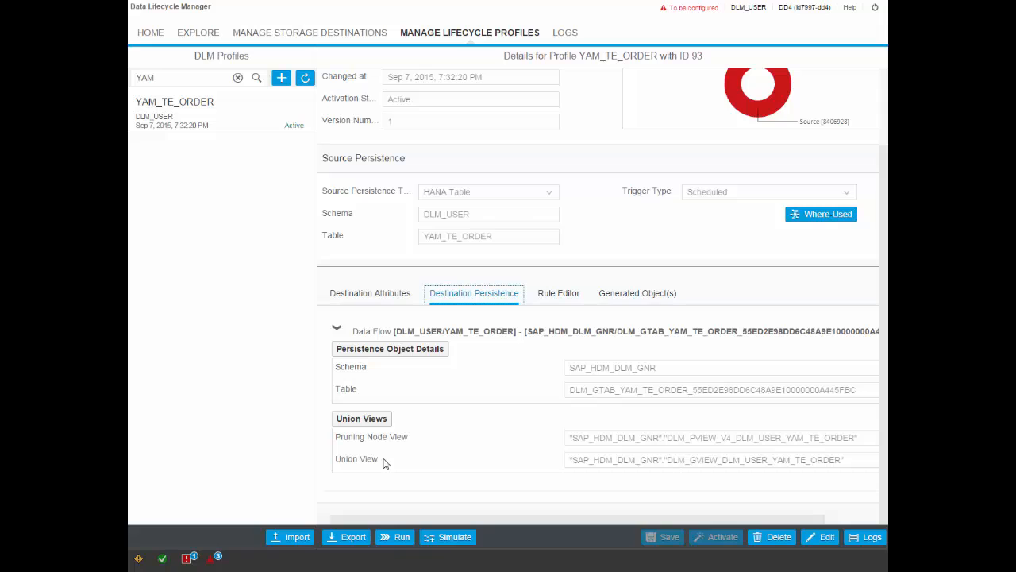
Review the profile's generated relocation procedure and its rule in the HANA Rule Editor
left_click(631, 295)
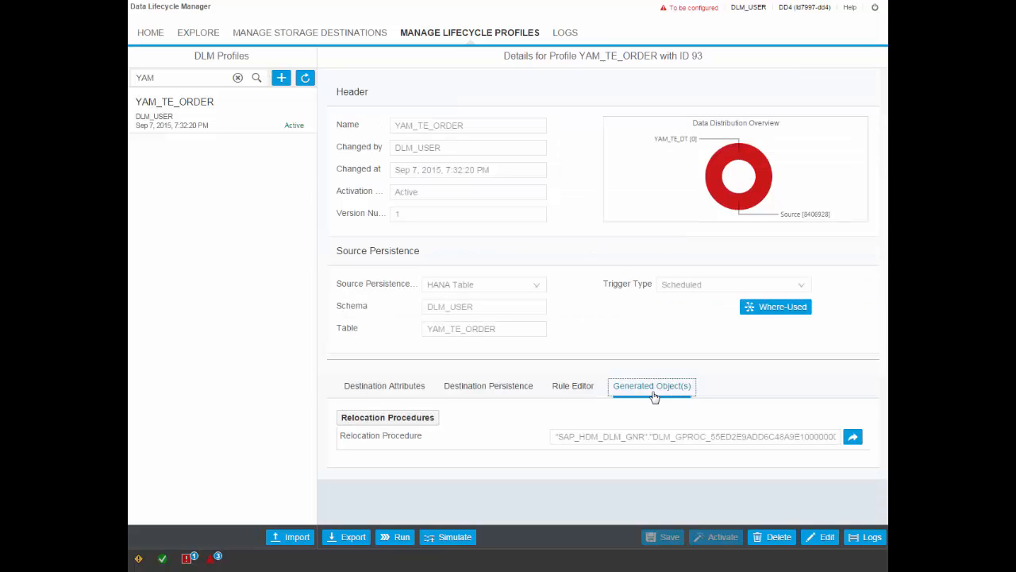
left_click(575, 389)
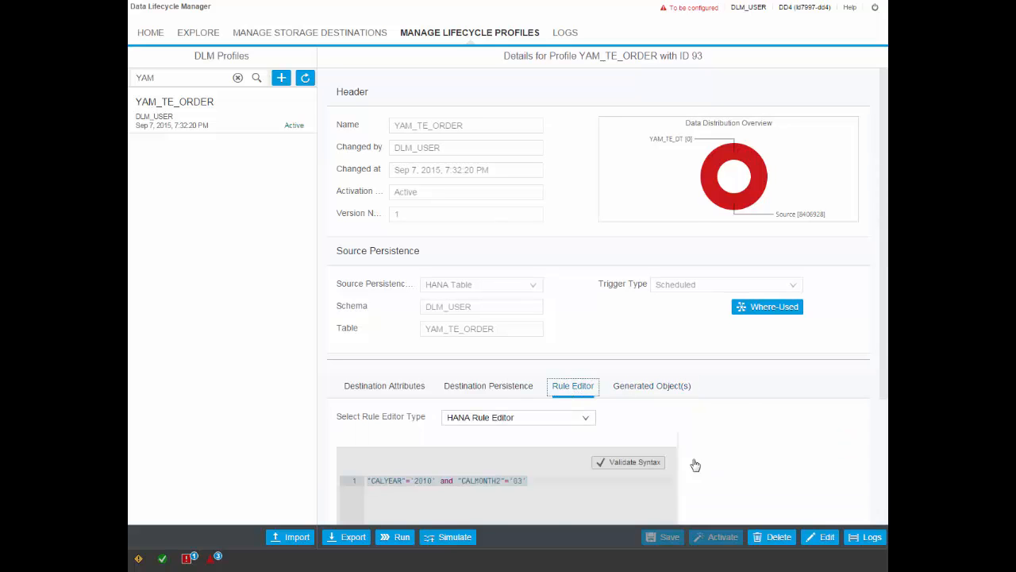
scroll(715, 469, "down", 1)
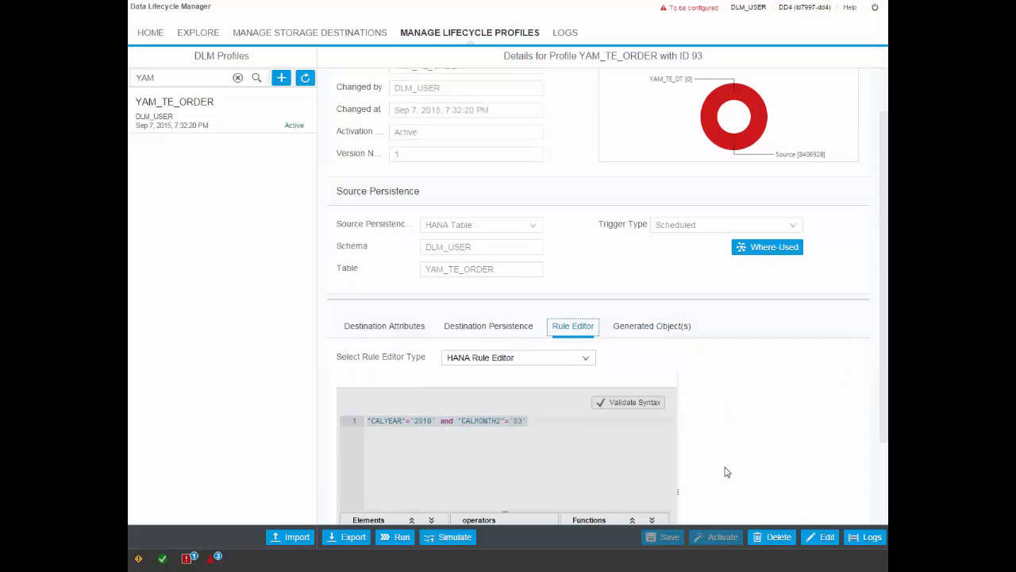
left_click(642, 328)
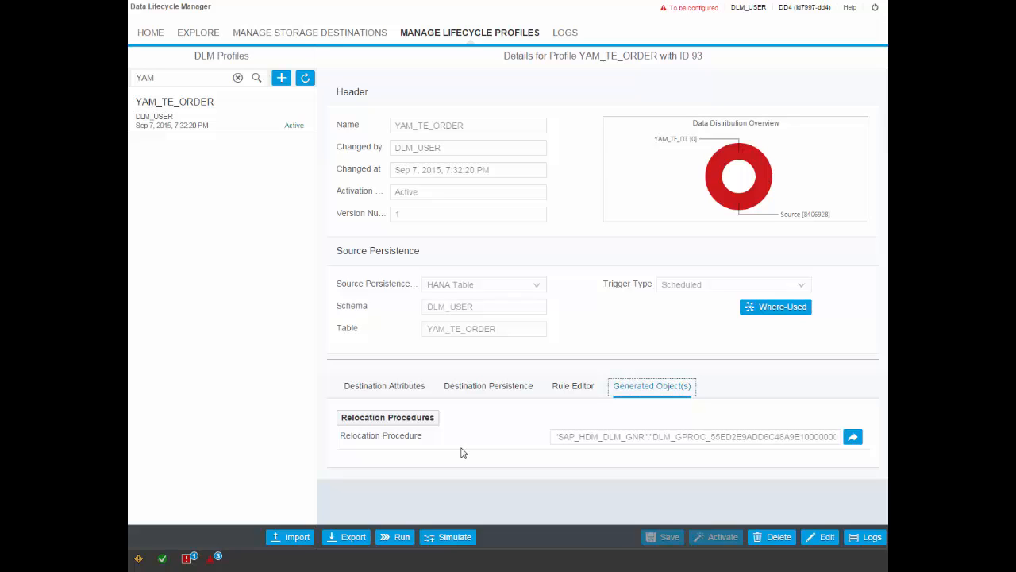
Simulate the YAM_TE_ORDER relocation with both a Data Relocation Preview and a Data Relocation Count, closing each result
left_click(455, 539)
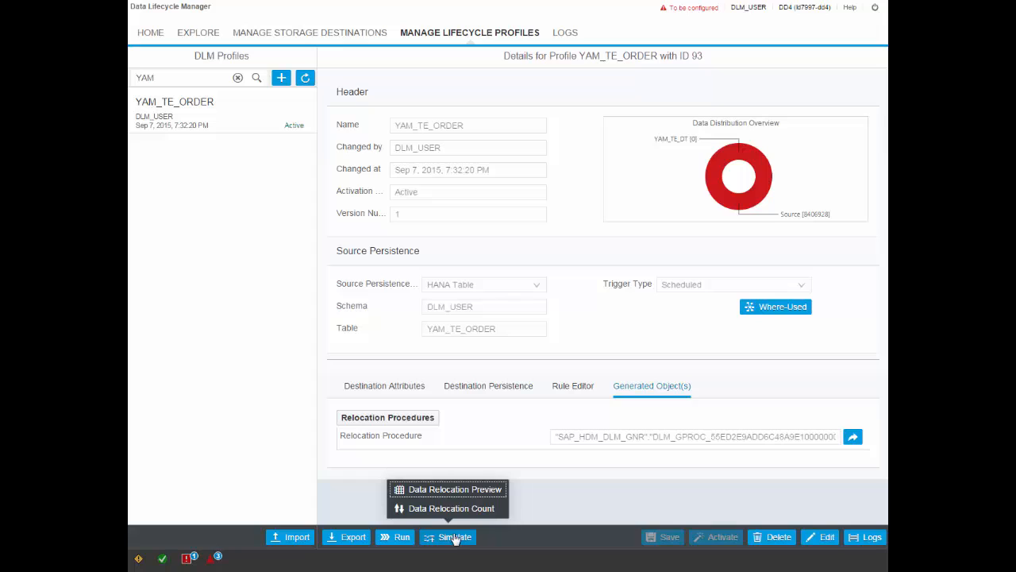
left_click(476, 491)
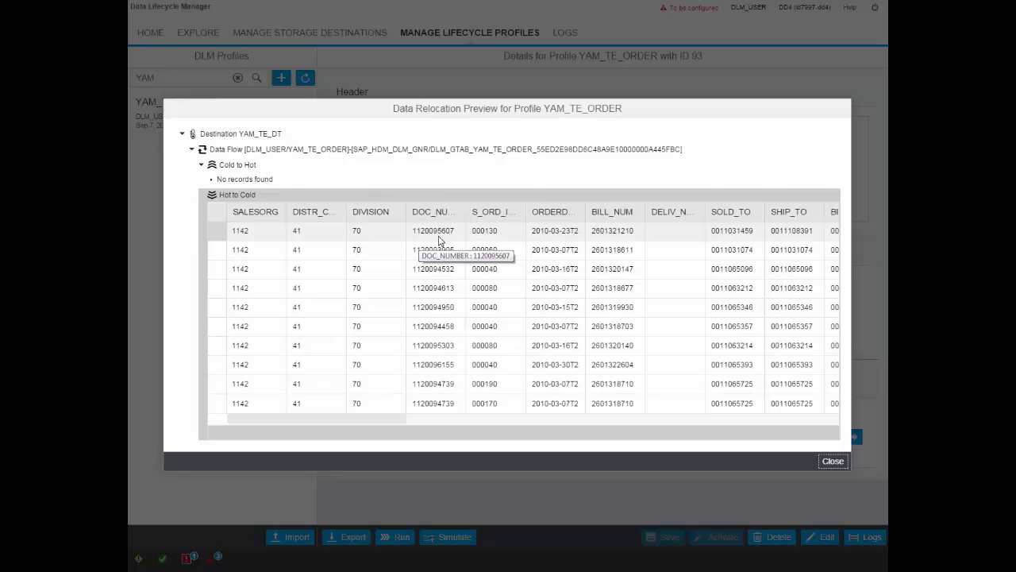
left_click(832, 462)
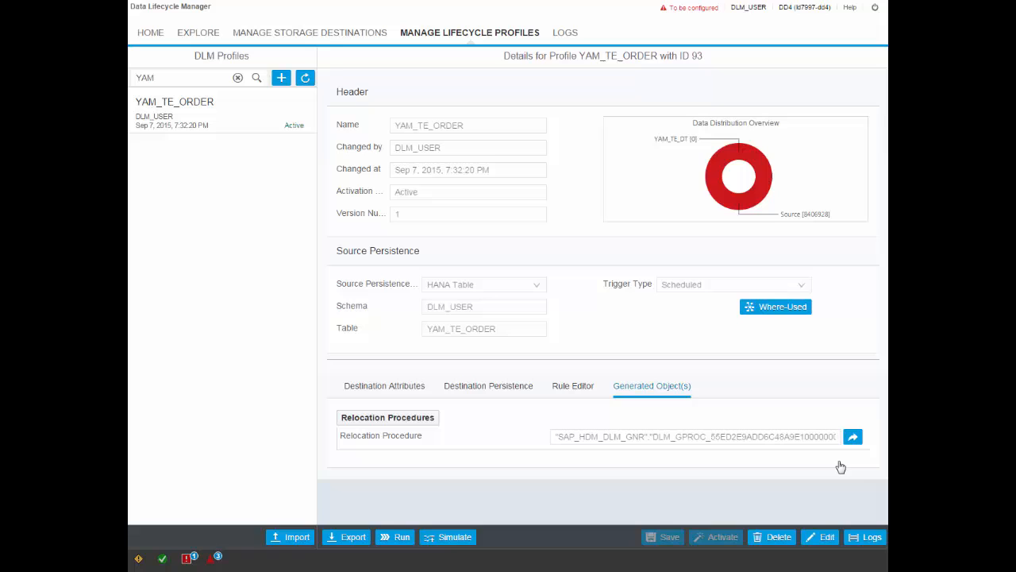
left_click(455, 540)
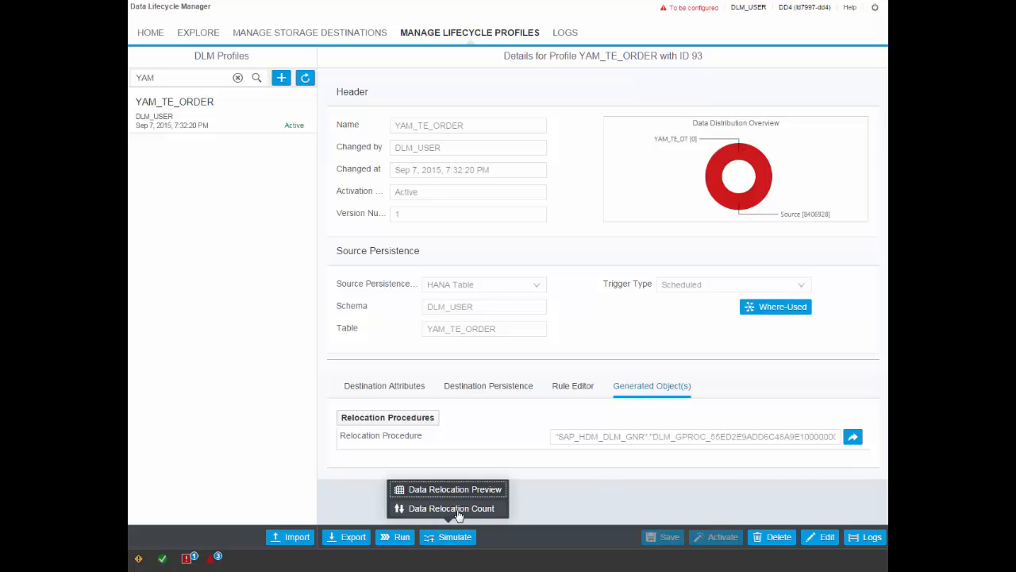
left_click(458, 510)
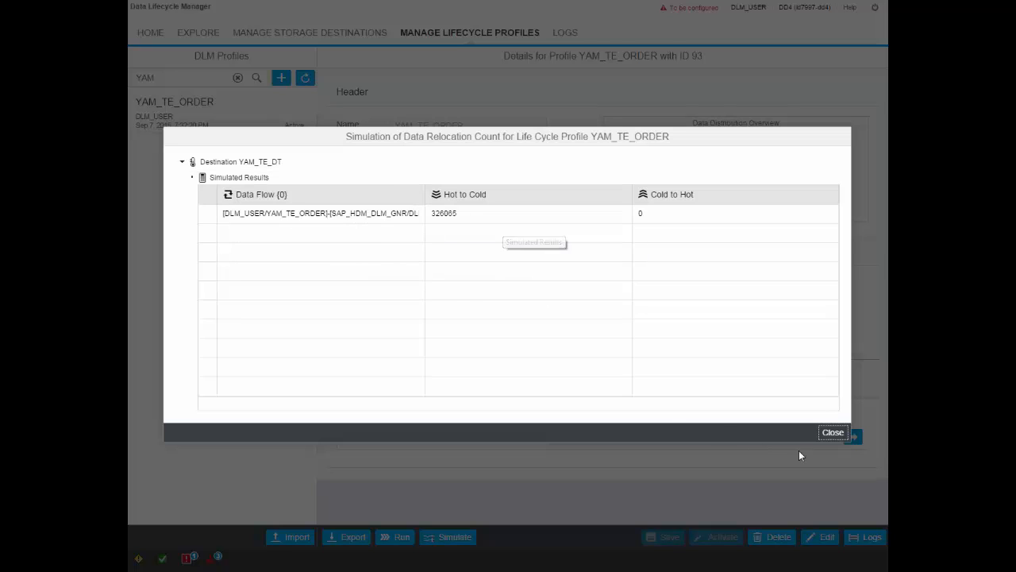
left_click(837, 433)
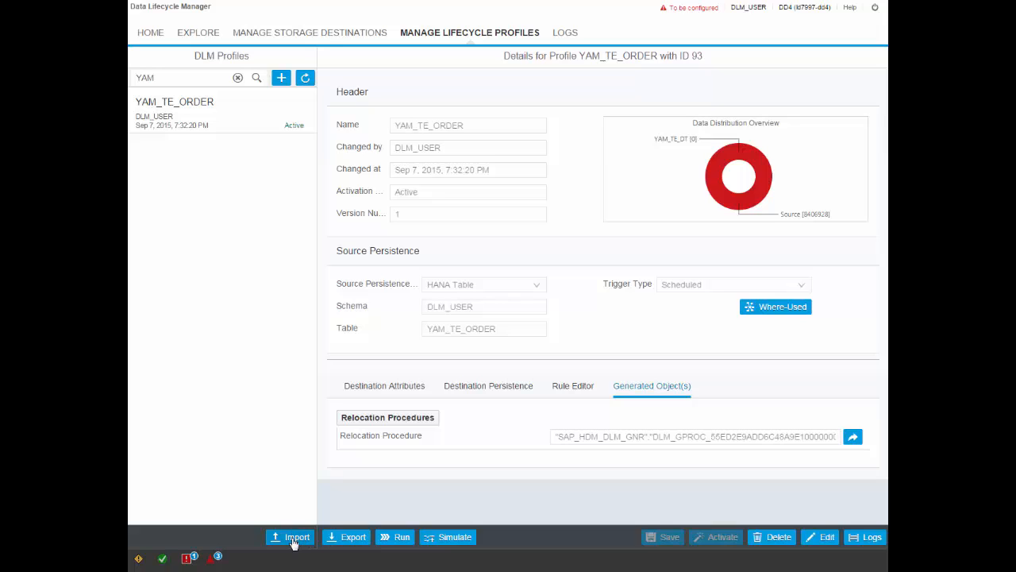
Schedule a relocation run starting now with recurrence none, enter the DLM_USER password and confirm it
left_click(397, 540)
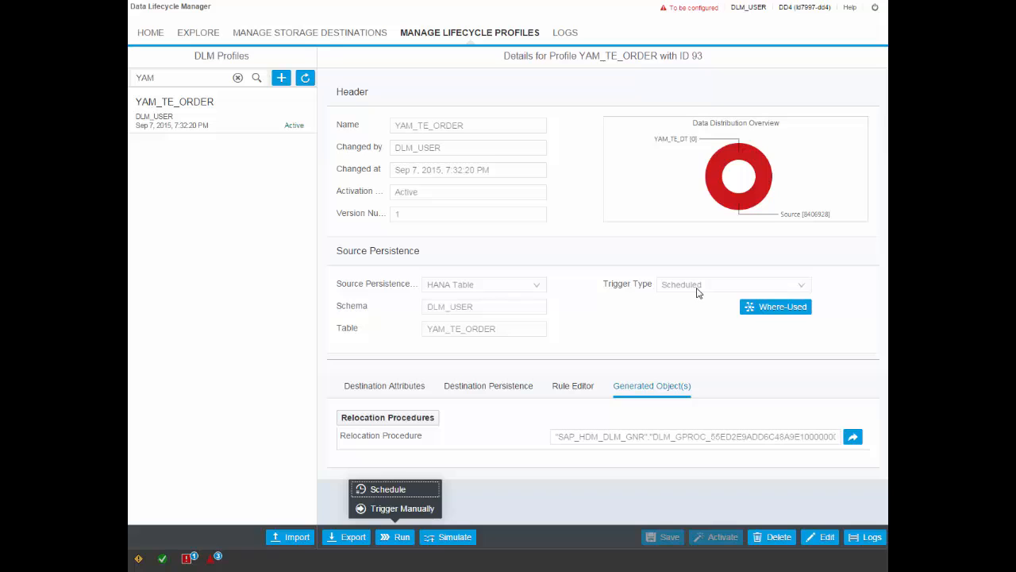
left_click(397, 489)
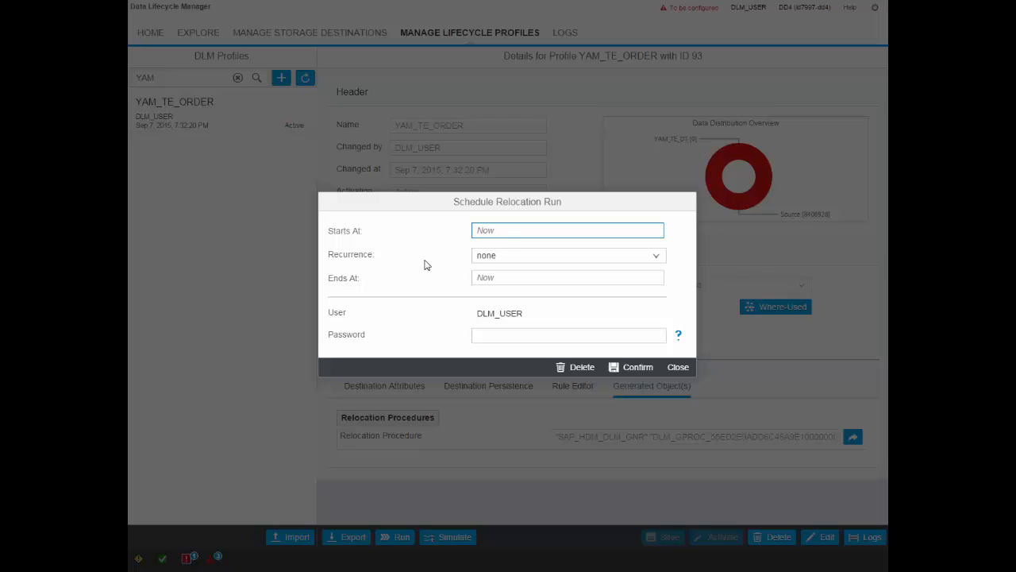
left_click(657, 255)
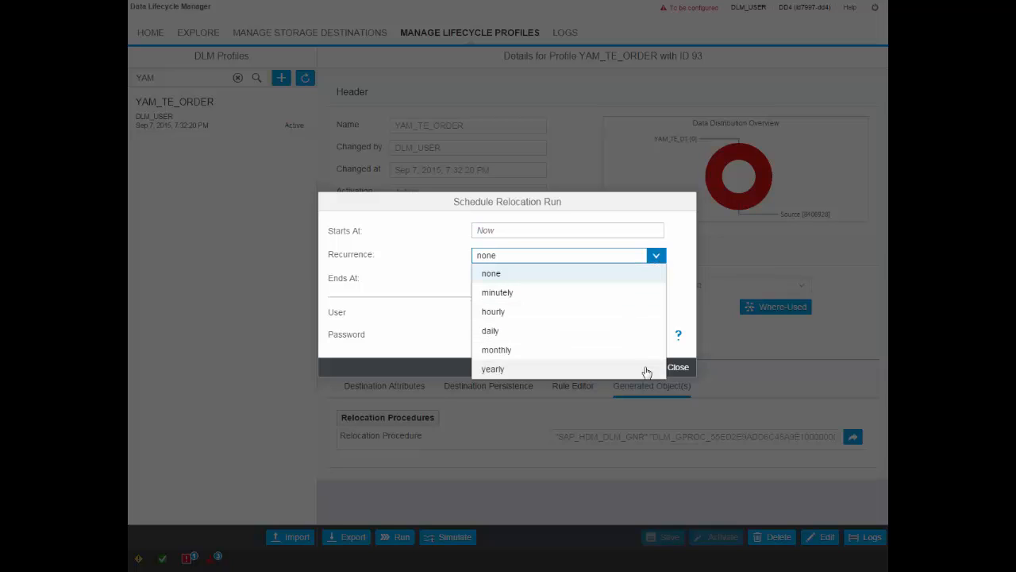
left_click(397, 286)
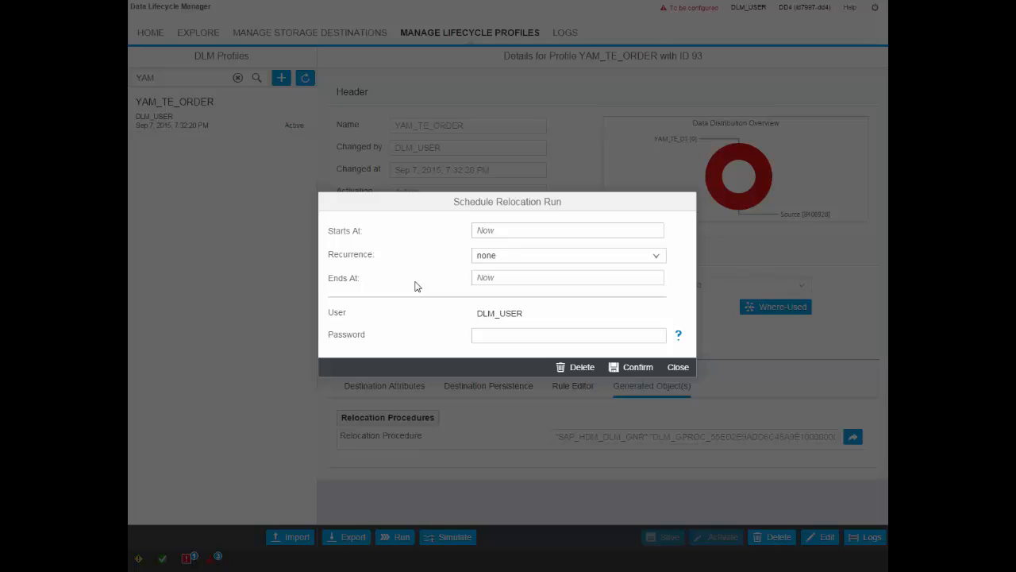
left_click(479, 339)
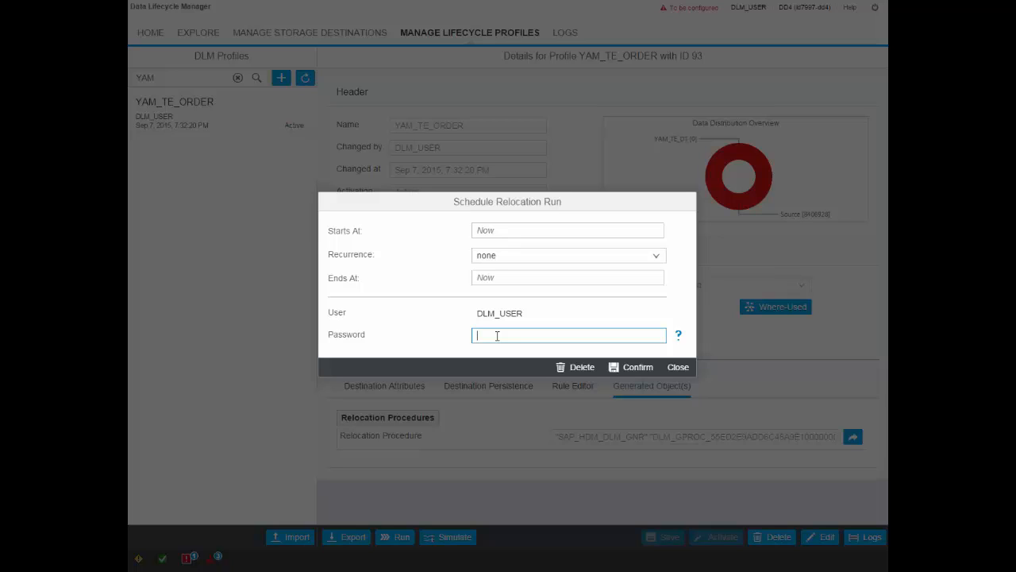
type("•••••••")
left_click(628, 370)
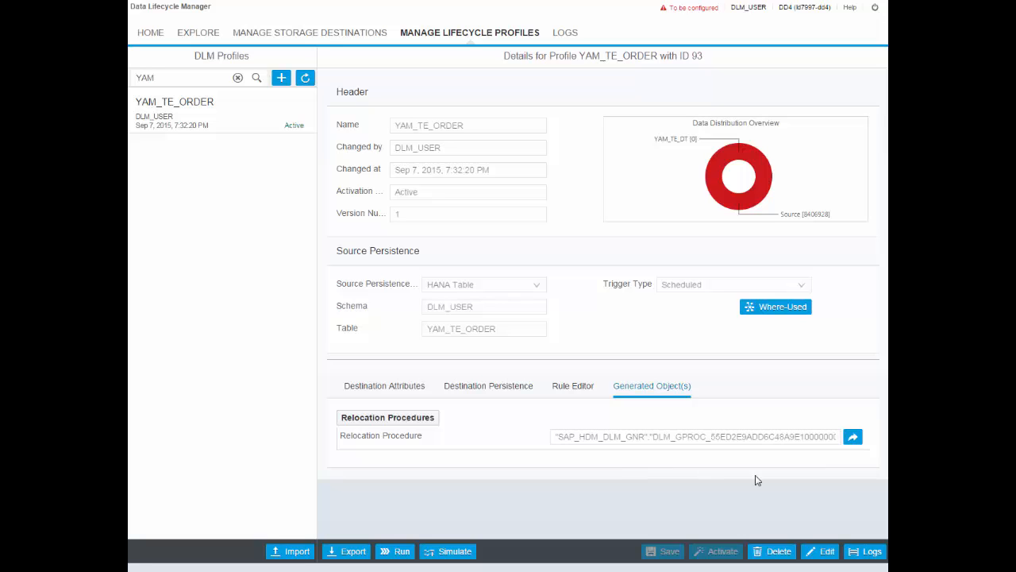
Open the profile's run logs, read the messages of the scheduled relocation run and return to the run list
left_click(870, 553)
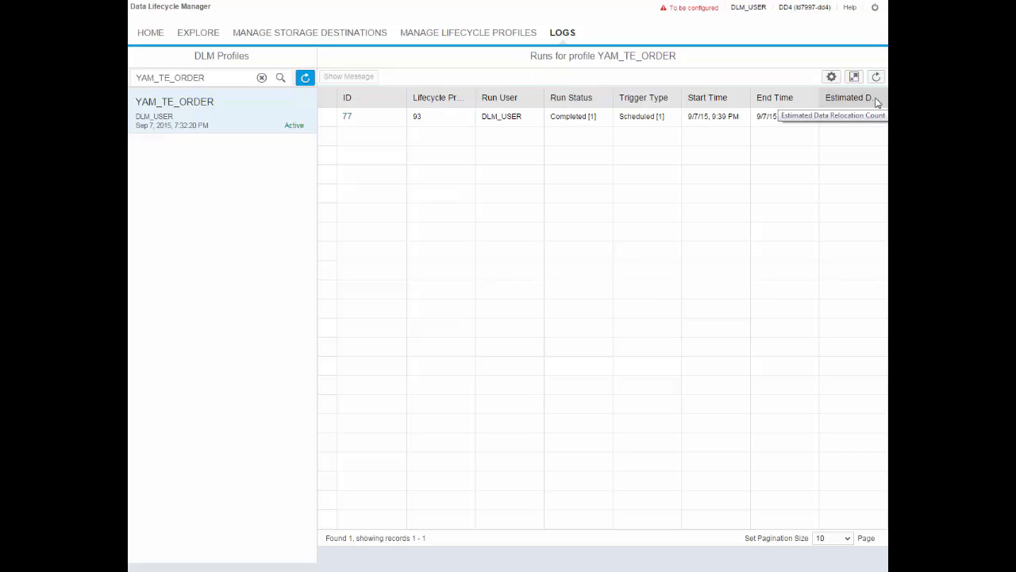
left_click(347, 119)
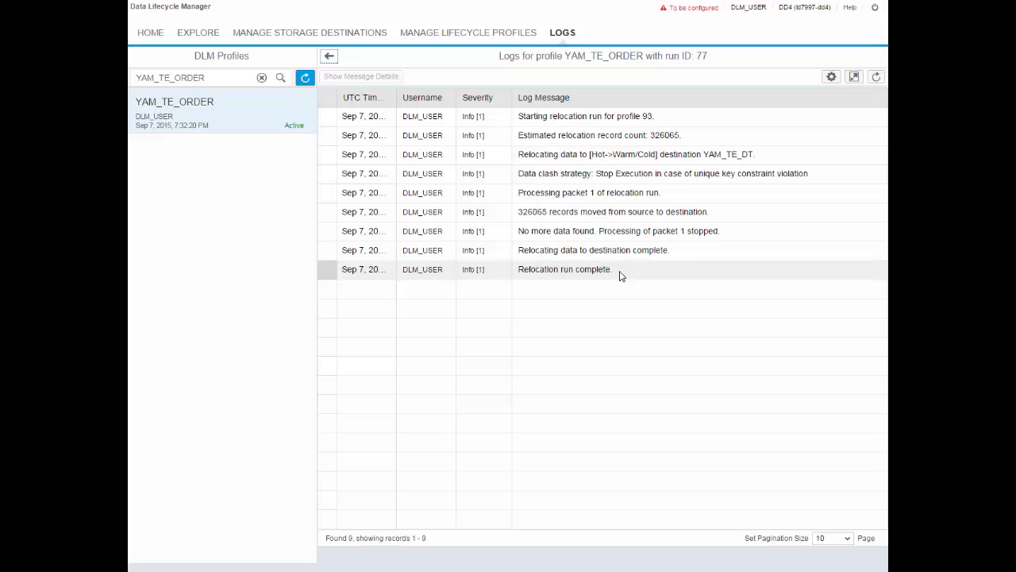
left_click(331, 60)
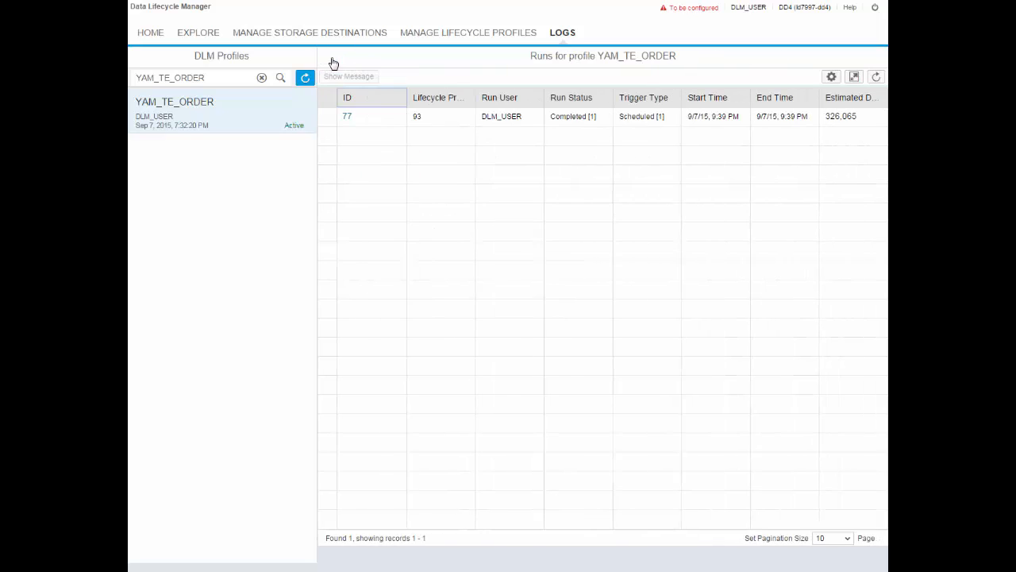
Return to the lifecycle profiles and reload the YAM_TE_ORDER details to check the data distribution overview
left_click(468, 35)
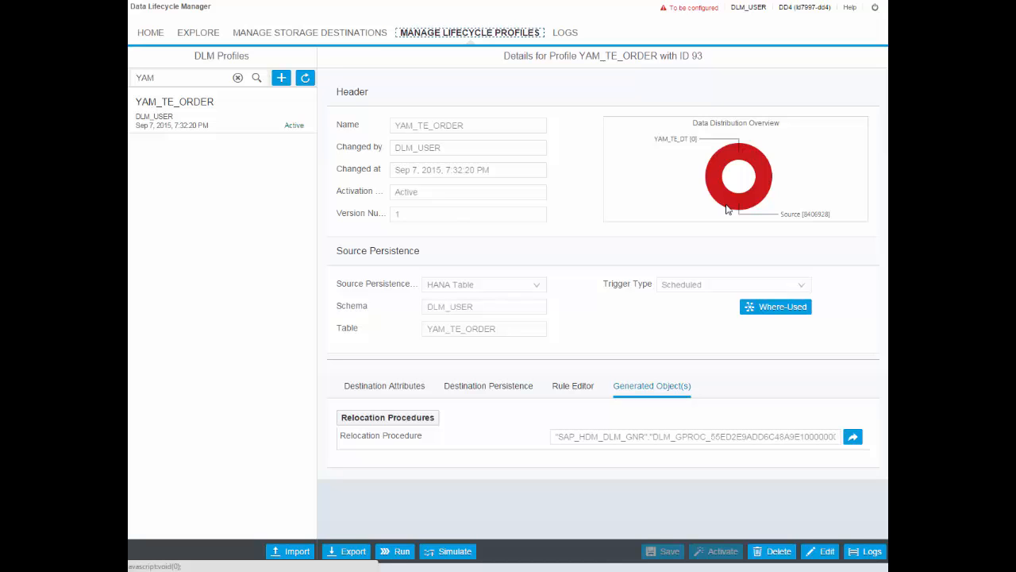
left_click(155, 111)
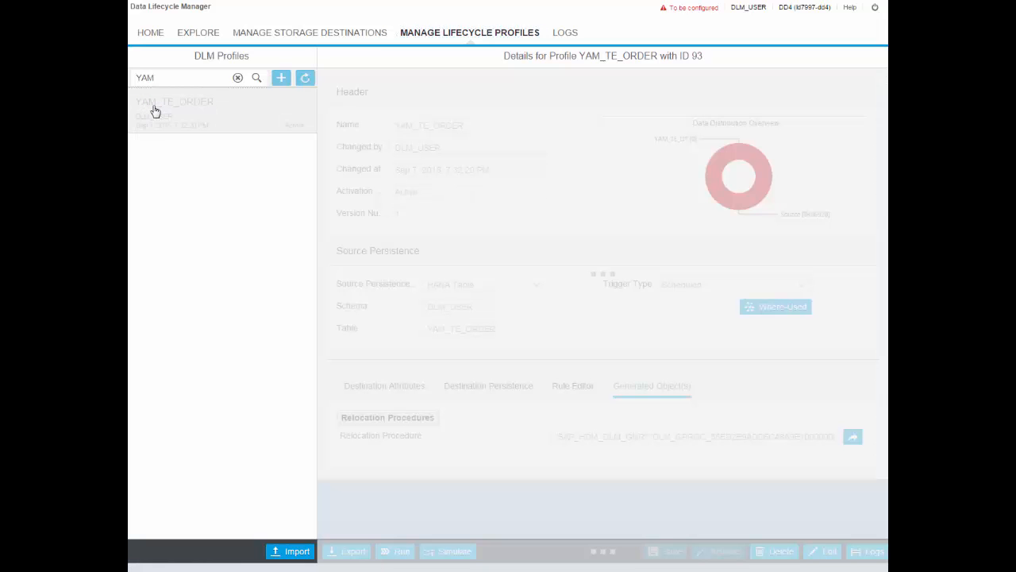